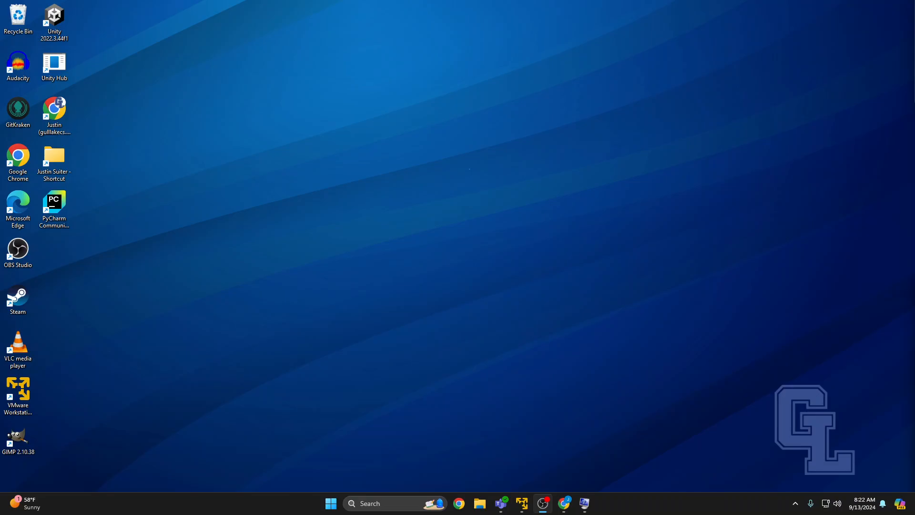
Switch to Chrome and review the VMware Desktop Hypervisor page with its download option for Fusion or Workstation.
key("alt+Tab")
left_click(564, 503)
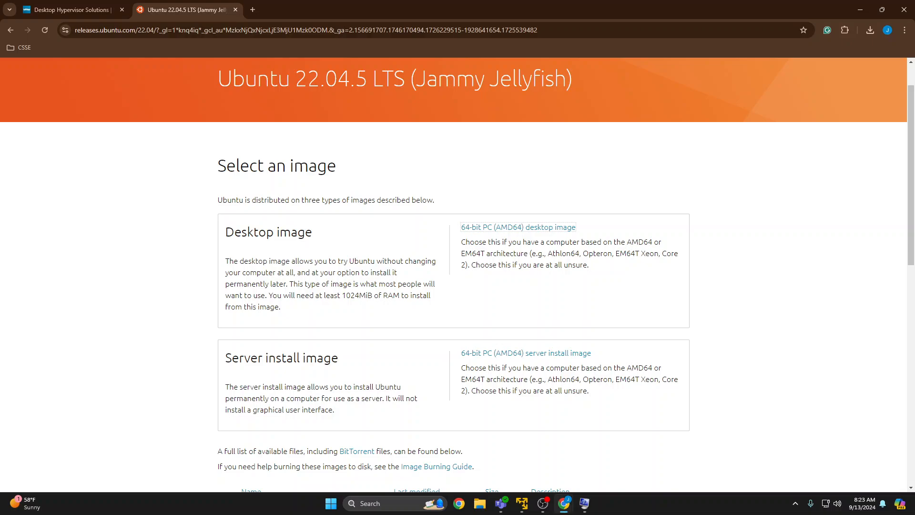
left_click(113, 5)
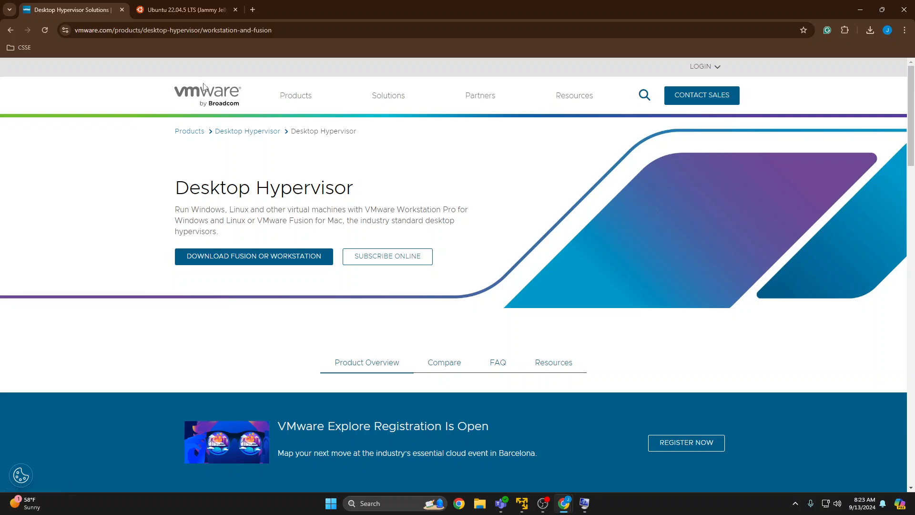
left_click_drag(180, 188, 292, 234)
left_click(396, 220)
left_click(290, 233)
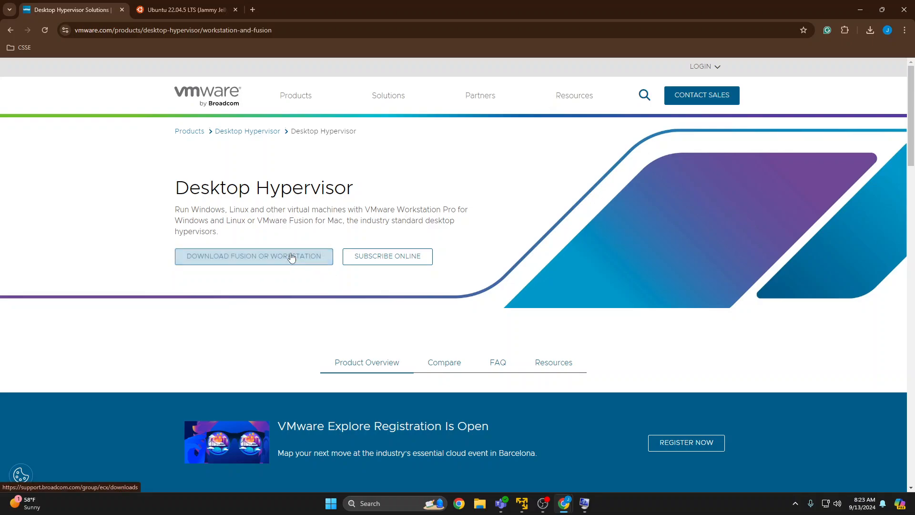
Start downloading the 64-bit PC (AMD64) desktop image from the Ubuntu 22.04.5 LTS page, and cancel the download.
left_click(149, 4)
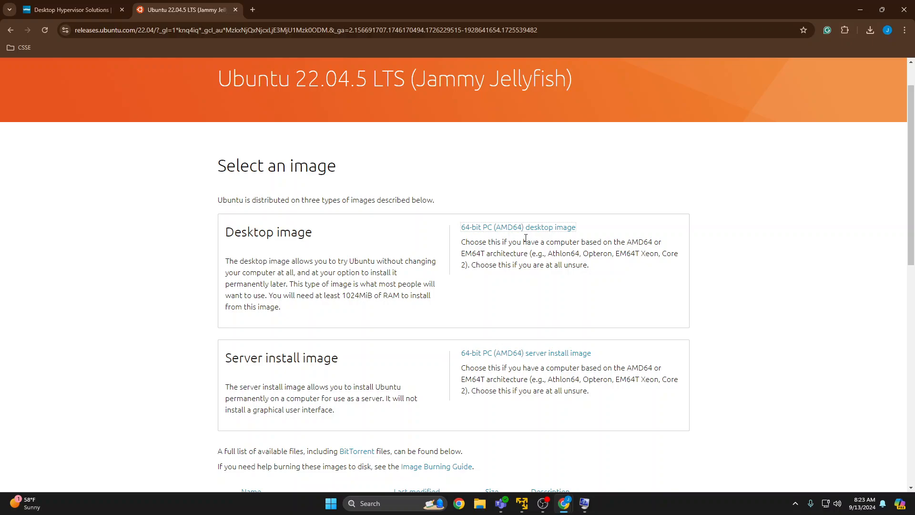
left_click_drag(495, 242, 539, 242)
left_click(541, 228)
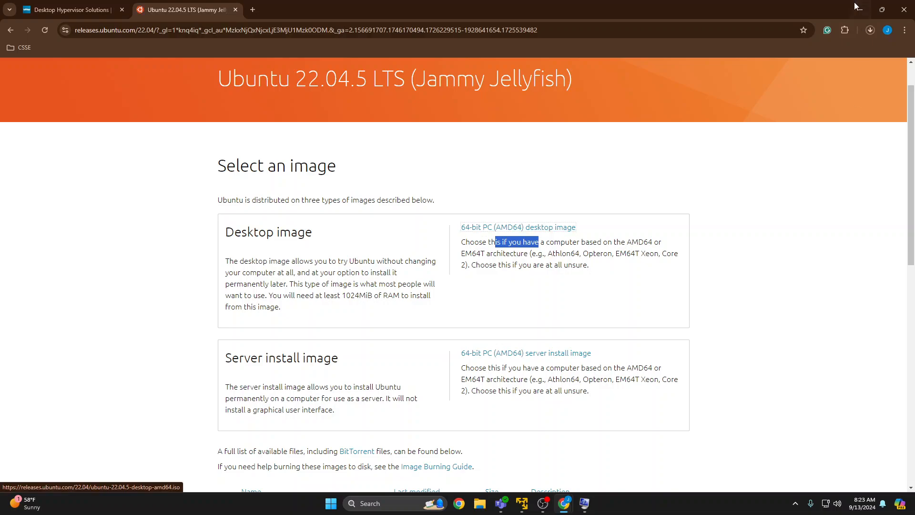
left_click(869, 30)
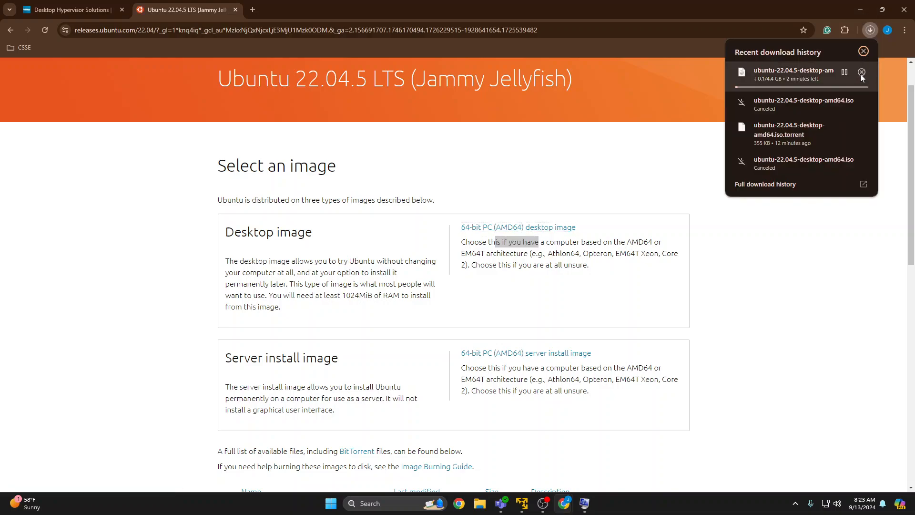
left_click(862, 72)
left_click(538, 252)
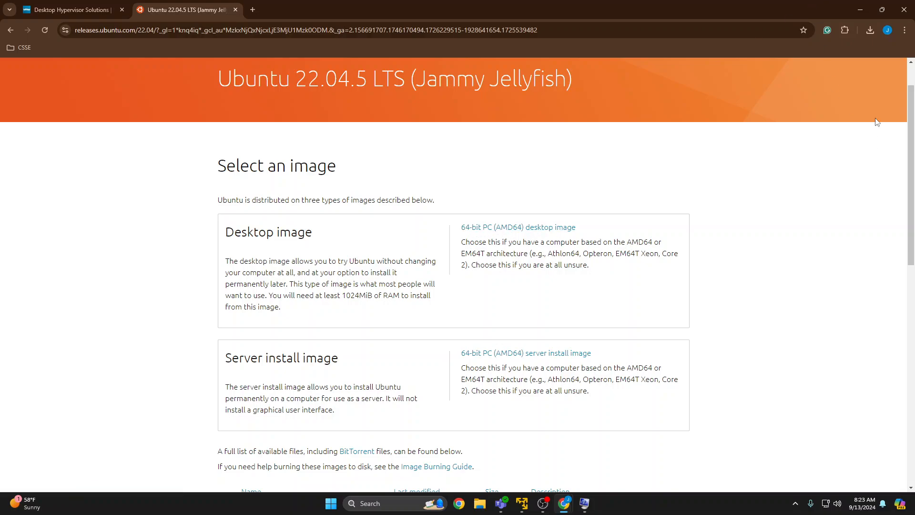
Minimize the browser, switch to VMware Workstation 17 Player and start creating a new virtual machine.
left_click(861, 10)
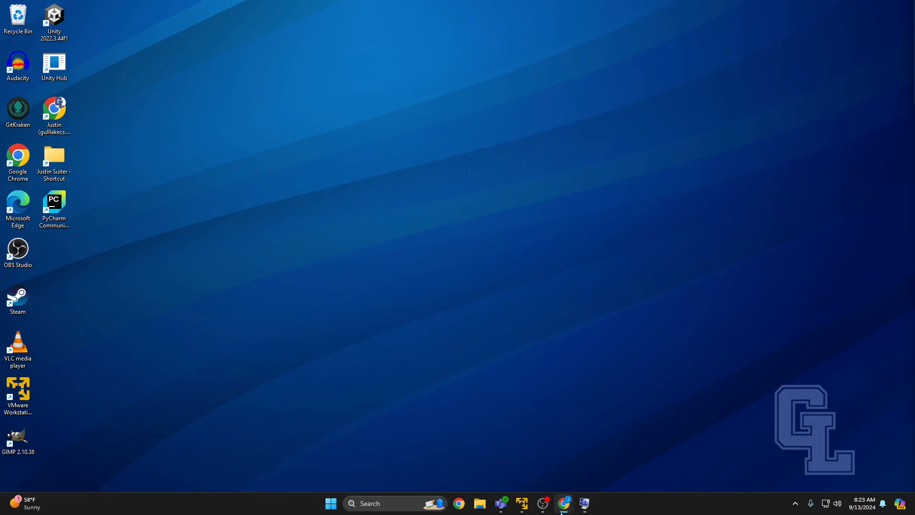
left_click(523, 510)
left_click_drag(212, 70, 434, 110)
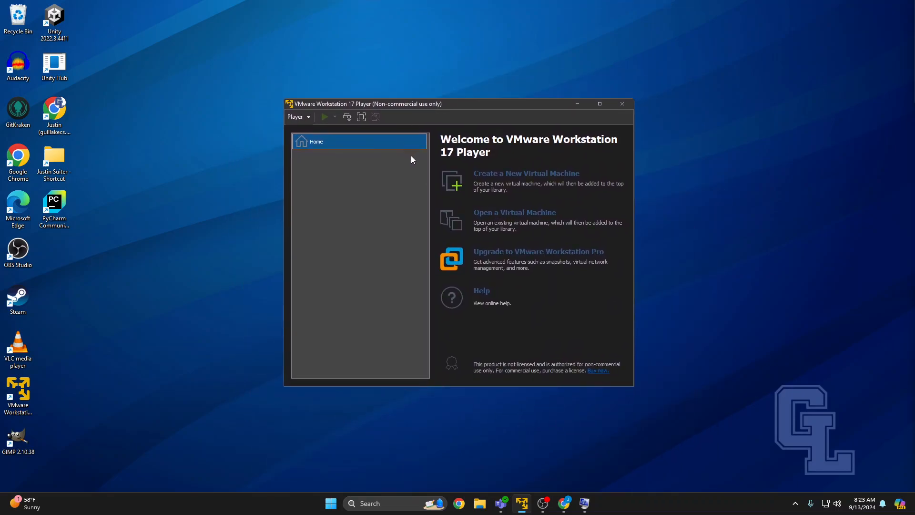
left_click(485, 174)
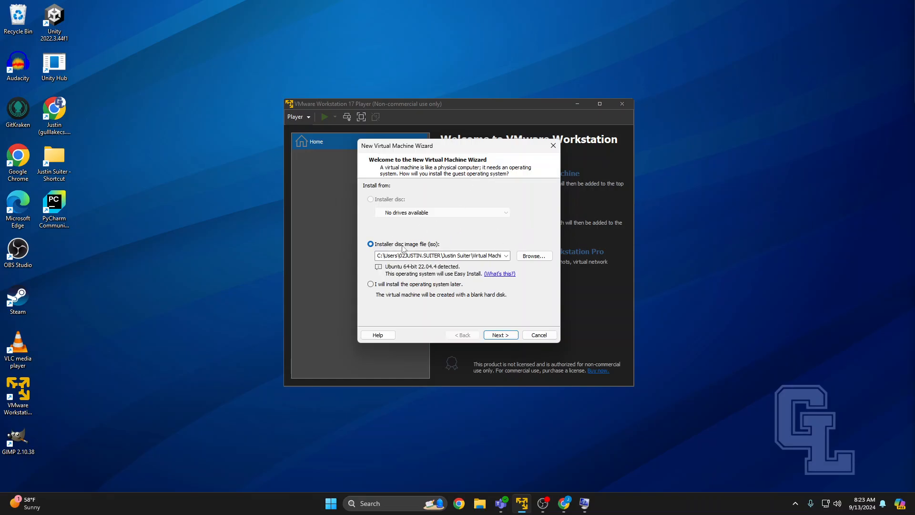
Choose ubuntu-22.04.4-desktop-amd64 from the ISO folder in Linux Ubuntu as the installer disc image and continue.
left_click(532, 257)
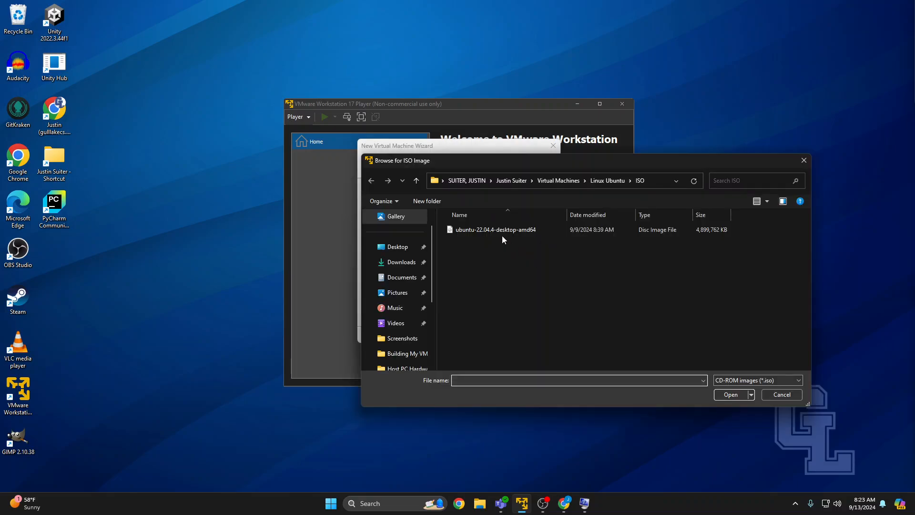
left_click(605, 184)
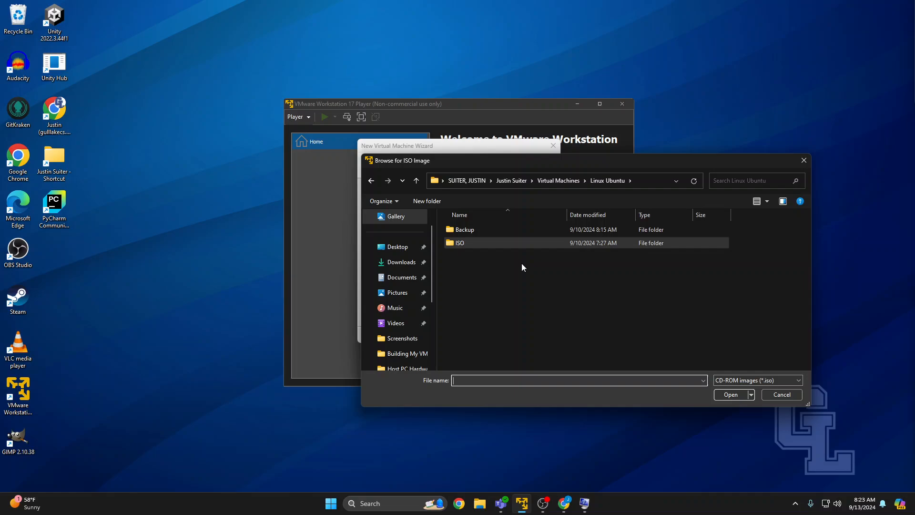
double_click(477, 245)
left_click(577, 231)
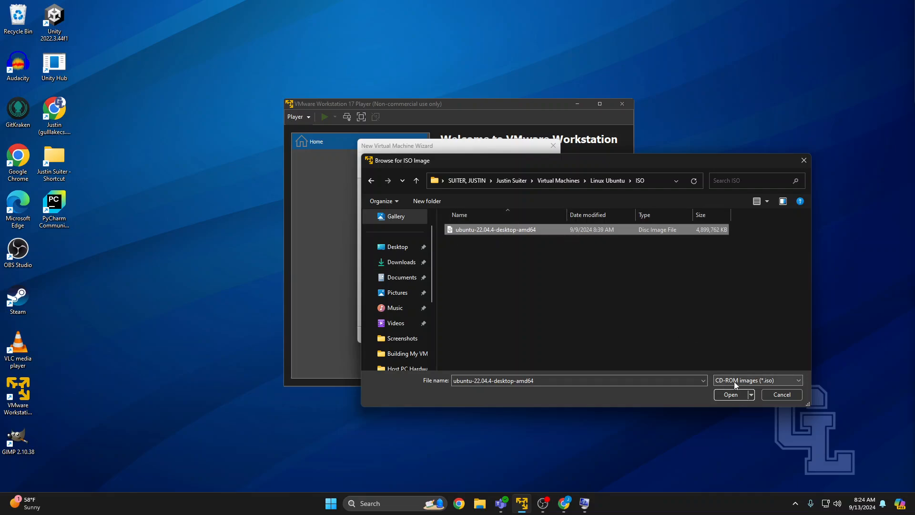
left_click(732, 393)
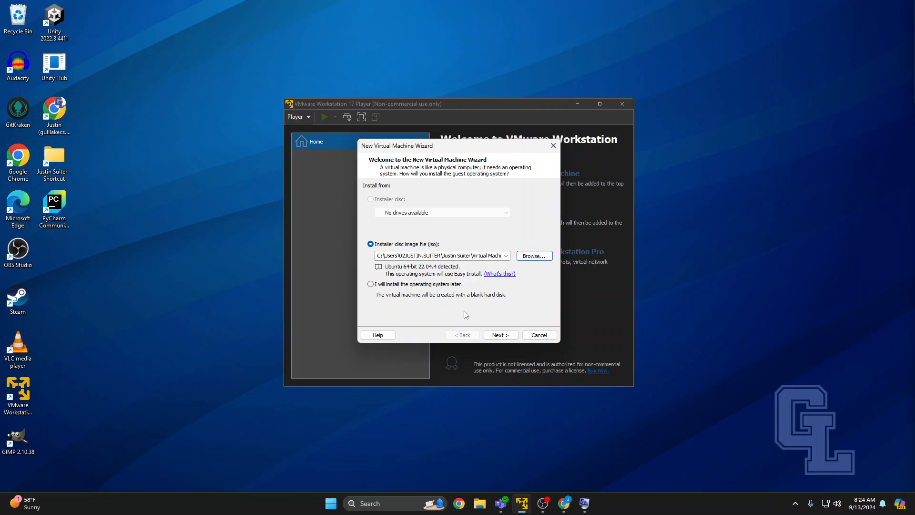
left_click(498, 335)
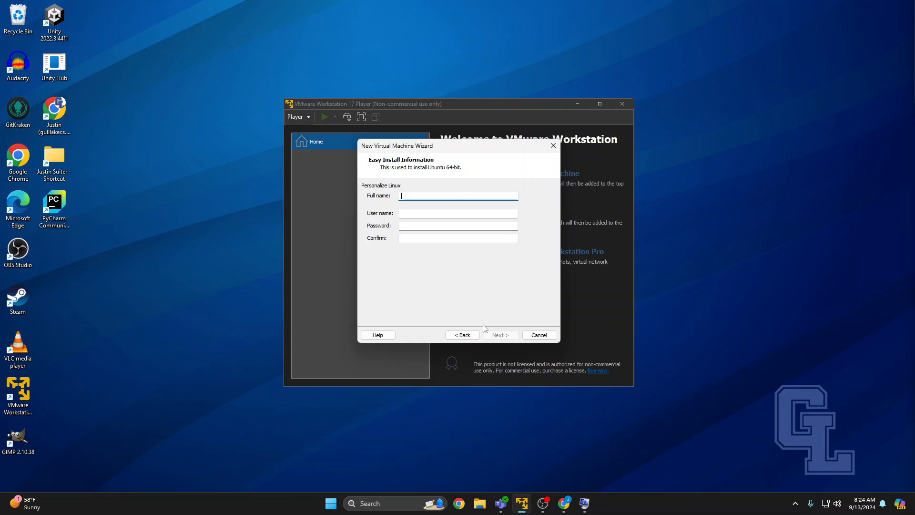
Fill in the Easy Install full name, user name, password and password confirmation, and continue to naming the machine.
type("Justin Suiter")
left_click(428, 212)
type("suiter")
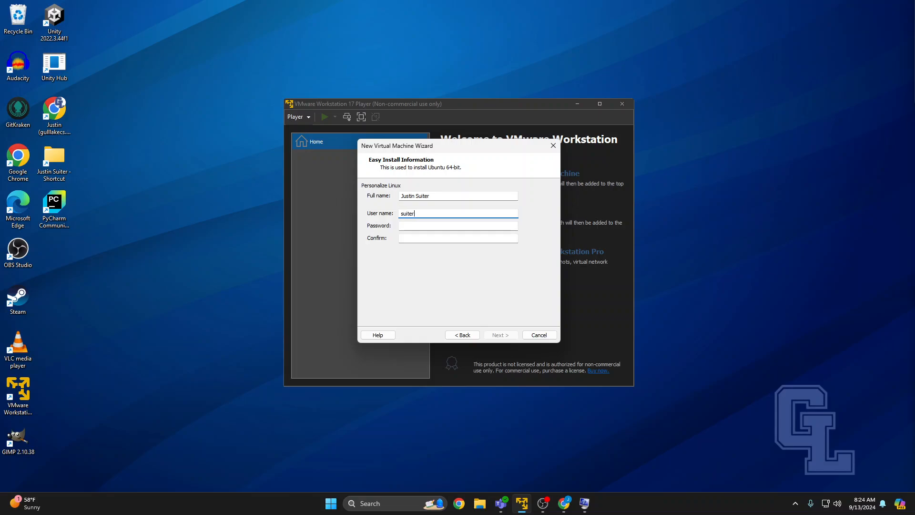
left_click(457, 229)
type("•••••")
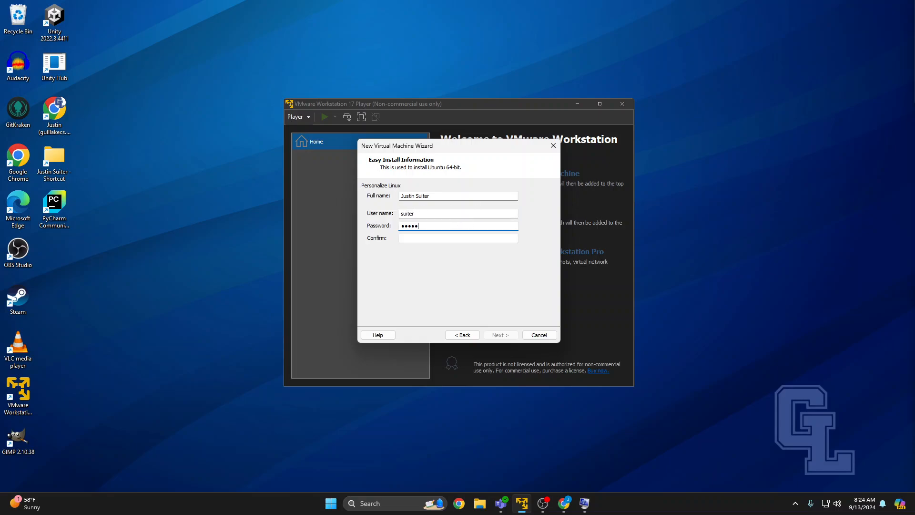
left_click(477, 237)
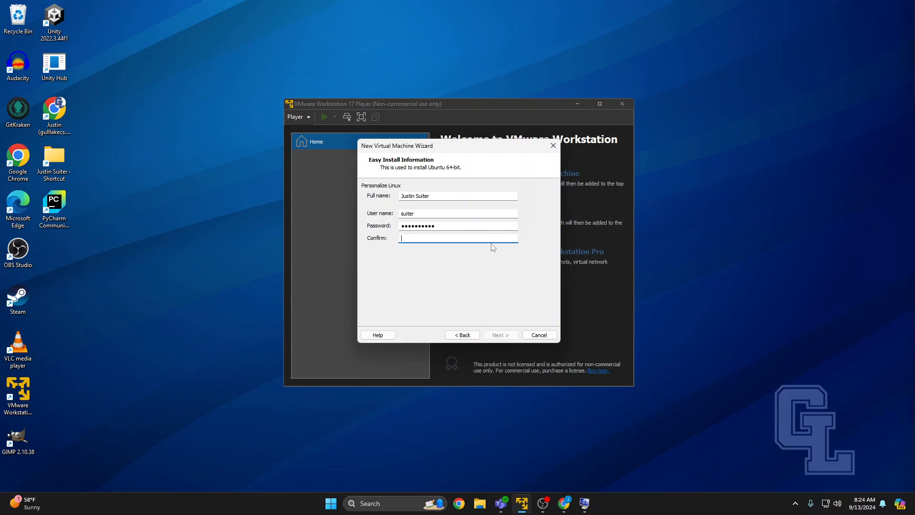
type("••••••")
left_click(503, 335)
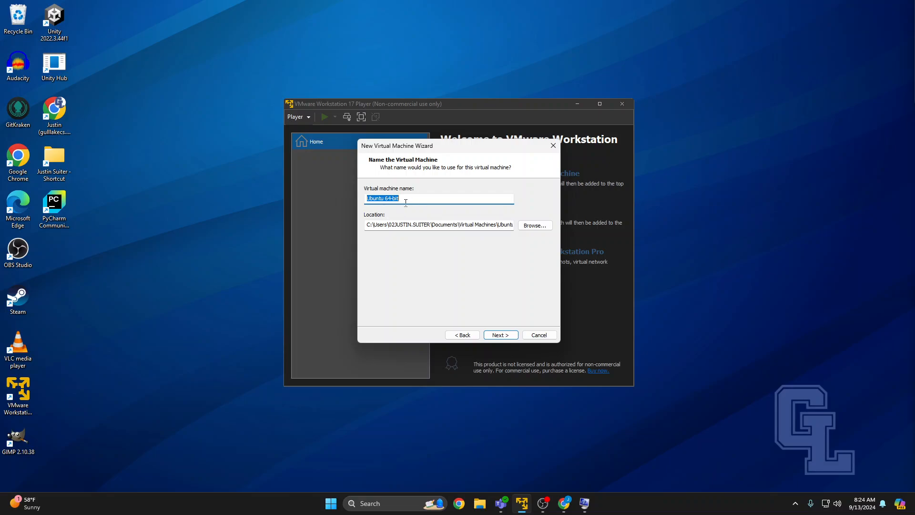
Name the virtual machine Ubuntu 22.
type("UBunt")
key("BackSpace")
key("BackSpace")
key("BackSpace")
type("buntu 22")
Browse for the virtual machine's location, expanding the personal folder down to Virtual Machines > Linux Ubuntu.
left_click(532, 226)
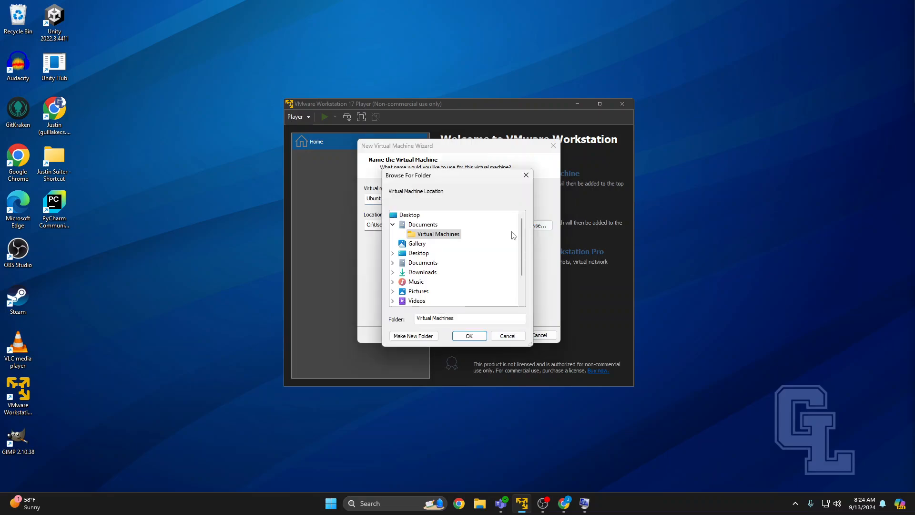
scroll(416, 236, "down", 2)
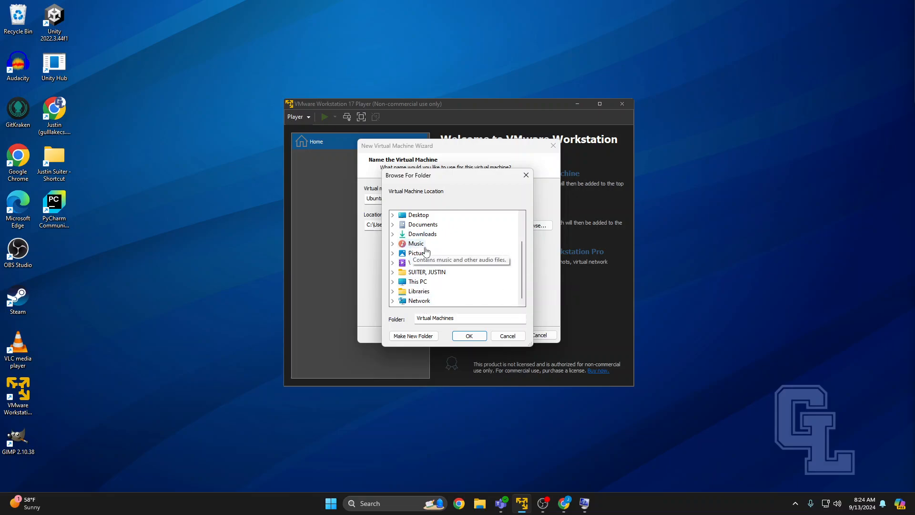
left_click(393, 271)
scroll(453, 267, "down", 1)
left_click(401, 243)
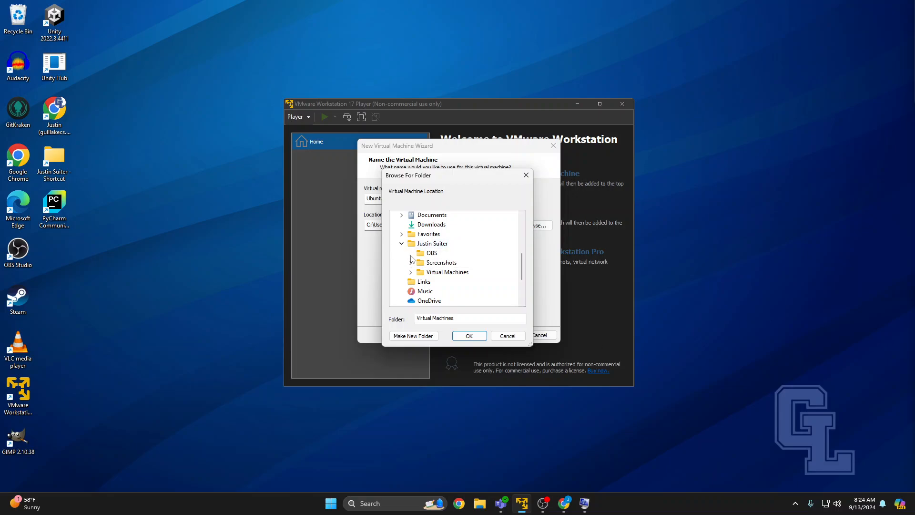
left_click(411, 273)
scroll(413, 277, "down", 1)
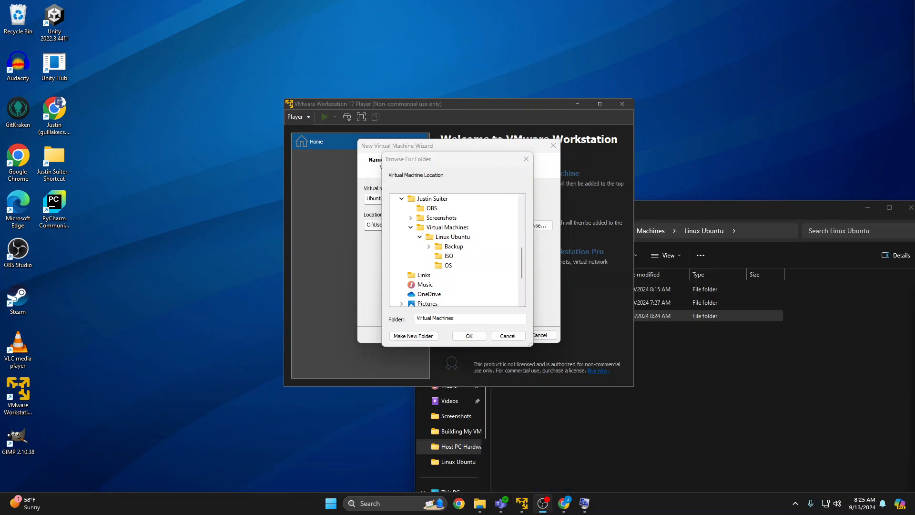
Place the Linux Ubuntu folder window beside the wizard and examine its Backup, ISO and OS folders.
left_click(754, 349)
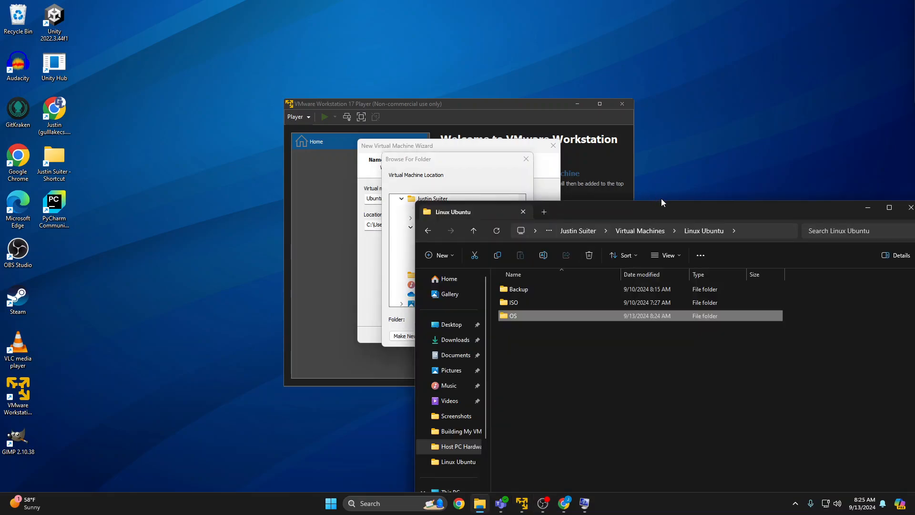
left_click_drag(676, 207, 657, 170)
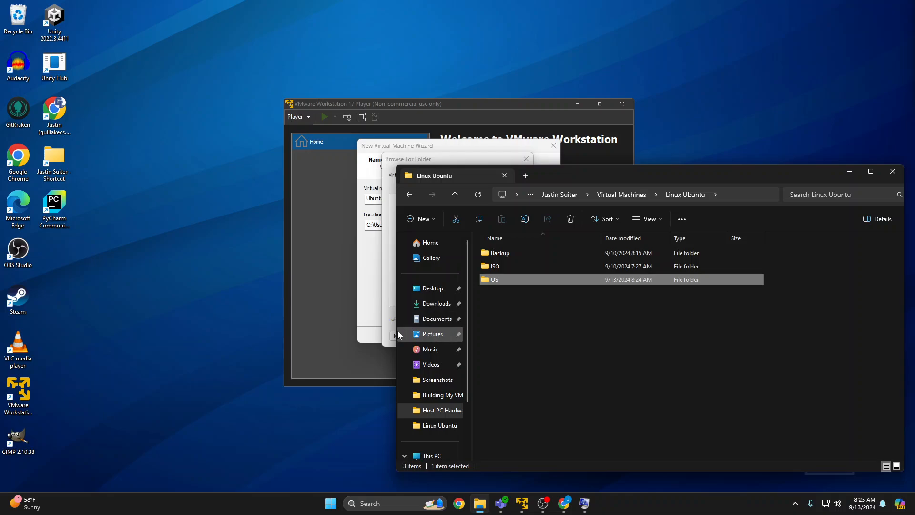
left_click_drag(397, 331, 574, 331)
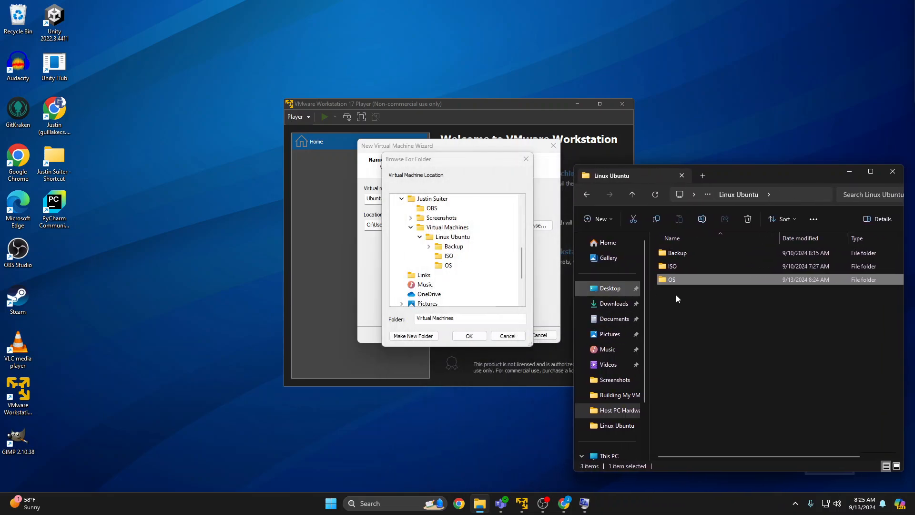
left_click(677, 253)
left_click(677, 267)
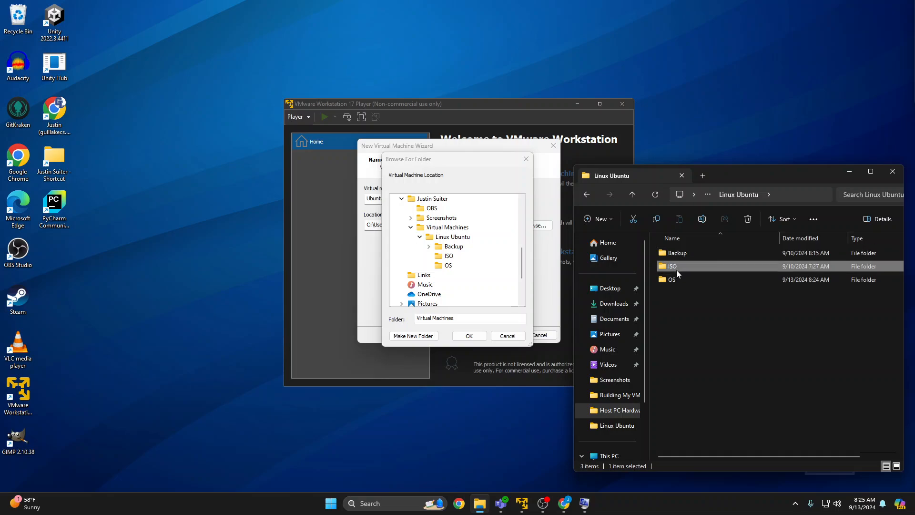
left_click(676, 279)
left_click_drag(712, 351, 661, 253)
left_click(720, 368)
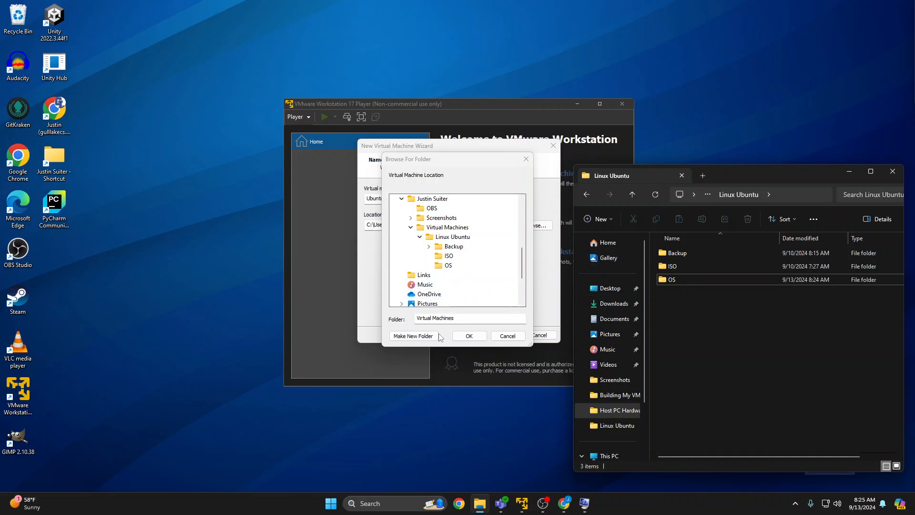
Set the virtual machine's location to the OS folder inside Linux Ubuntu and continue to the disk capacity settings.
left_click(448, 265)
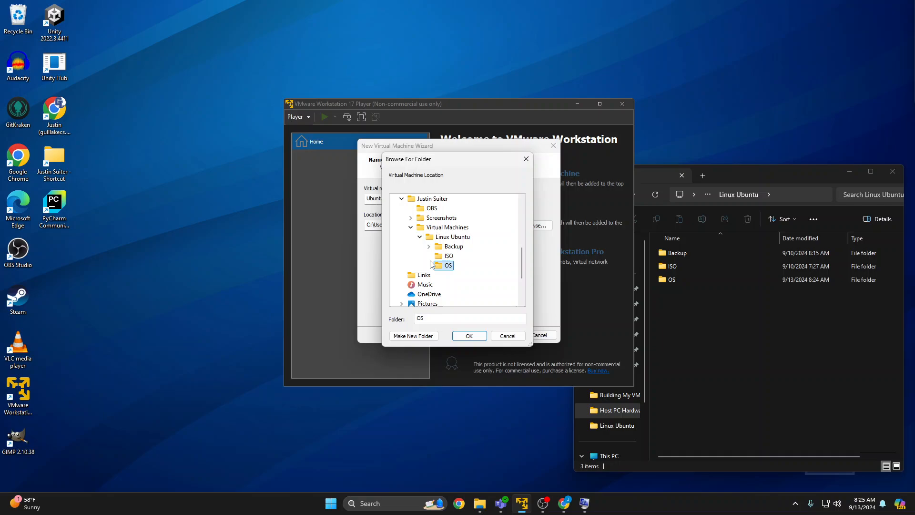
left_click(467, 335)
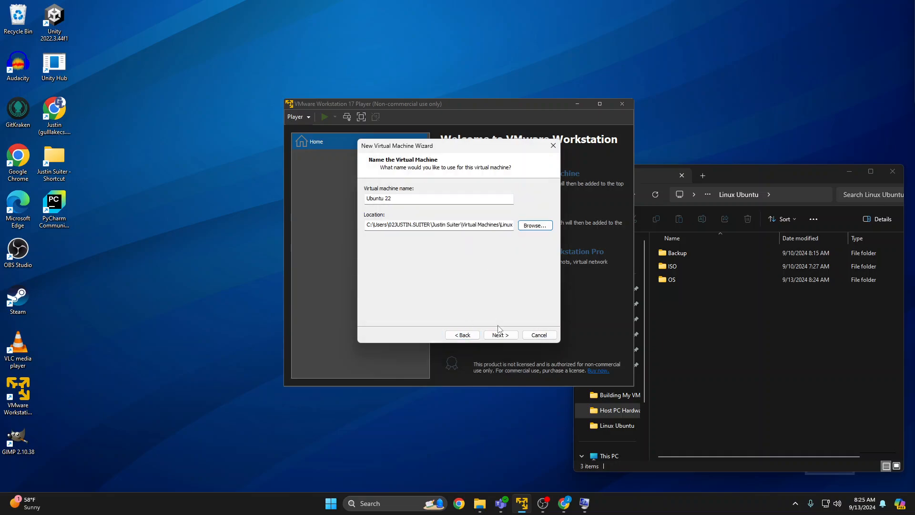
left_click(500, 334)
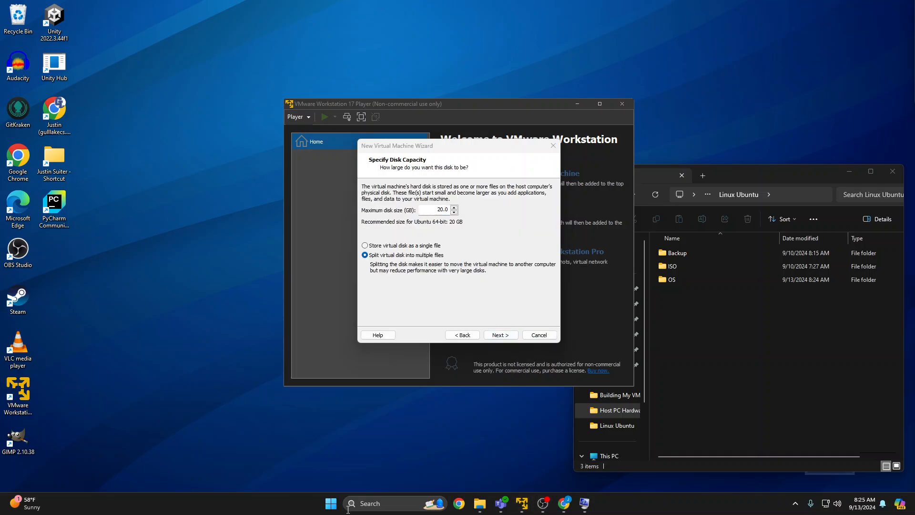
Open System Information and examine the host PC's storage drive size and free space under Components > Storage > Drives.
left_click(375, 499)
type("system")
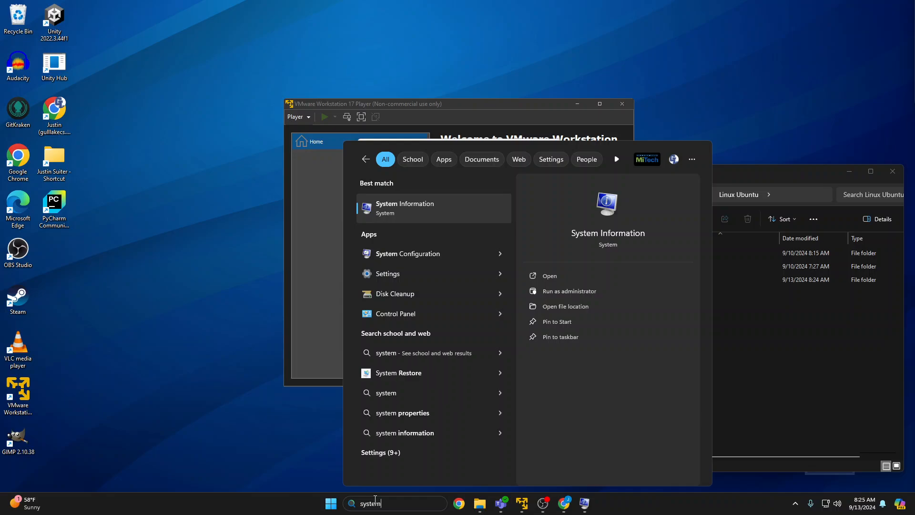
left_click(385, 200)
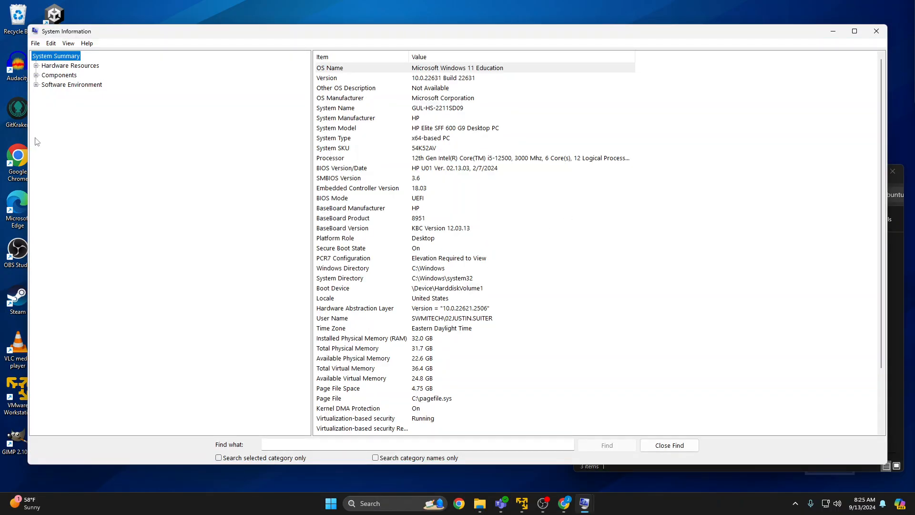
left_click_drag(28, 132, 354, 133)
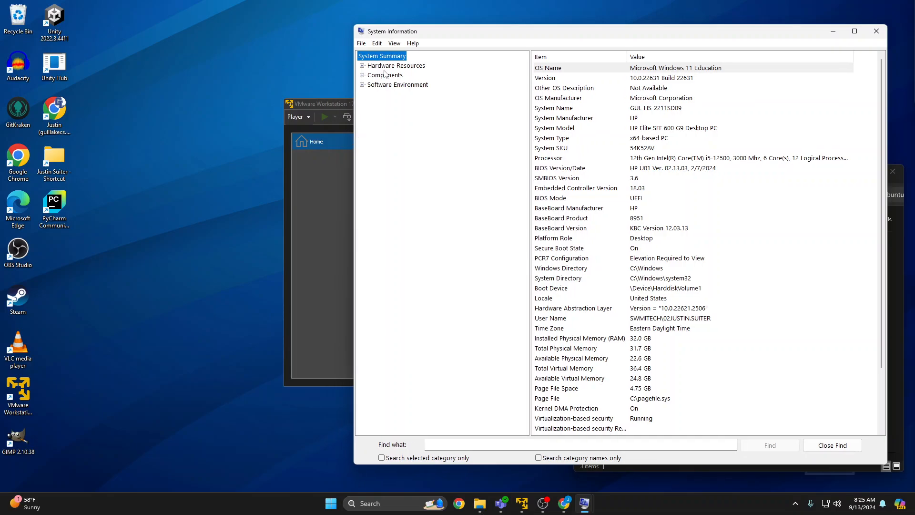
left_click(362, 76)
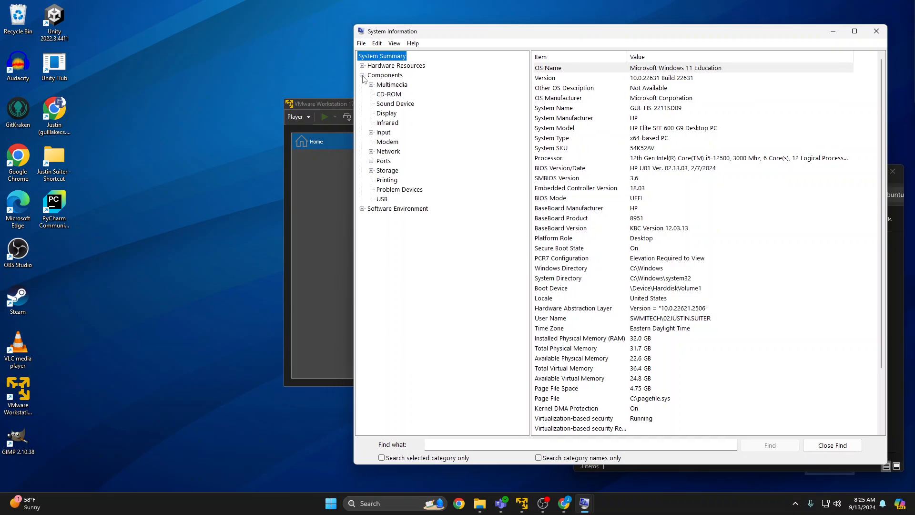
left_click(371, 171)
left_click(381, 173)
left_click(386, 181)
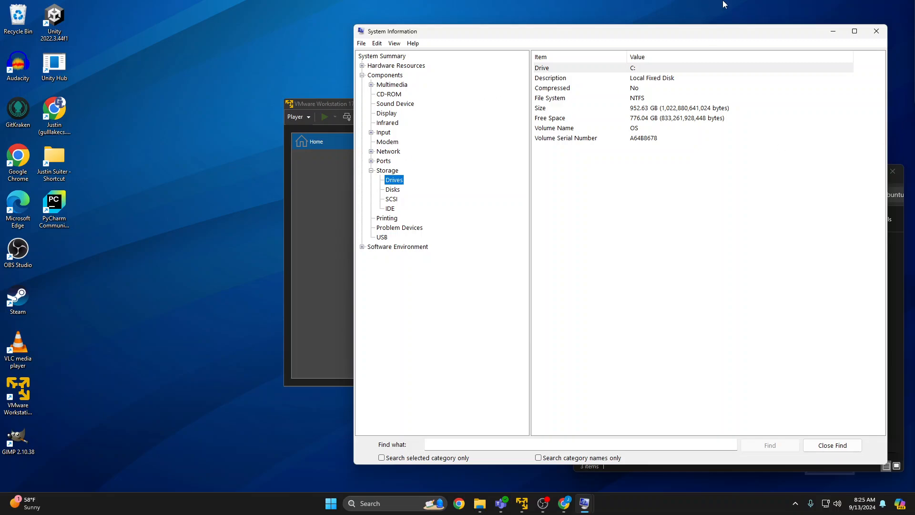
left_click_drag(624, 38, 671, 87)
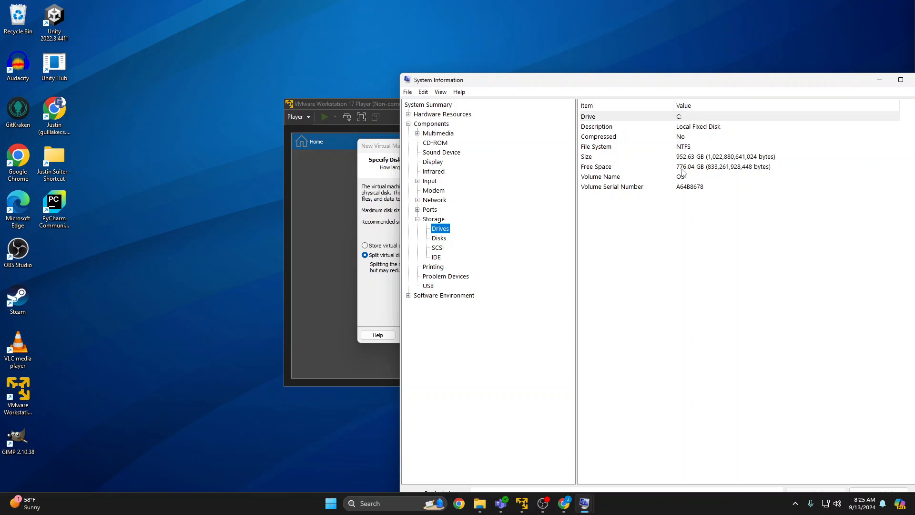
left_click_drag(638, 80, 598, 94)
left_click(812, 84)
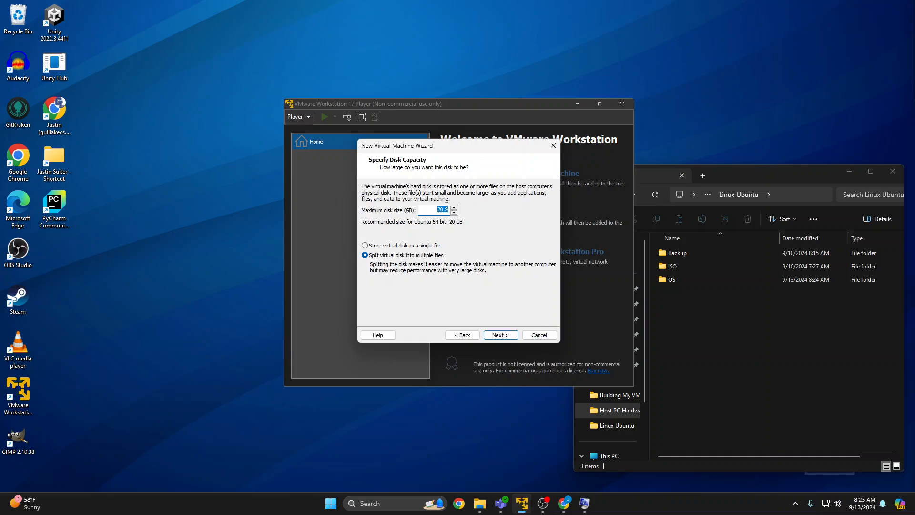
Set the virtual machine's maximum disk size to 60 GB, split into multiple files, and customize its memory to 8192 MB.
type("60")
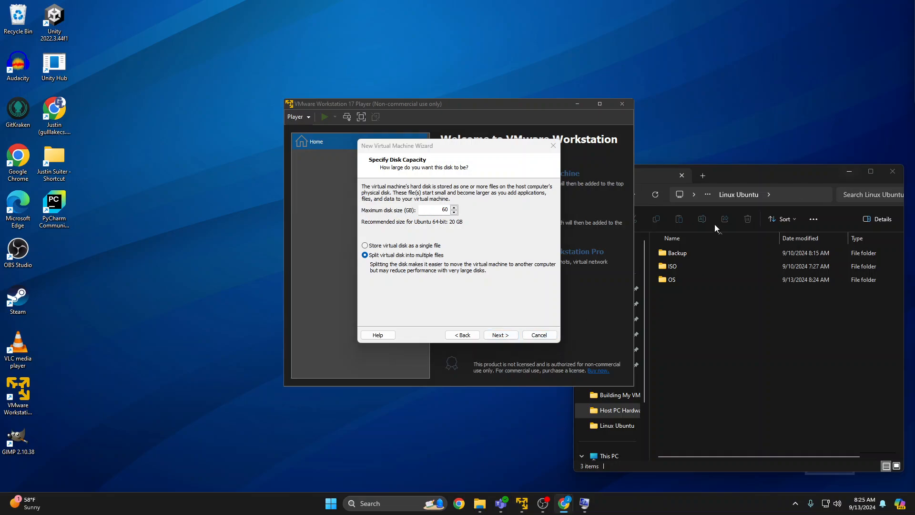
left_click(500, 335)
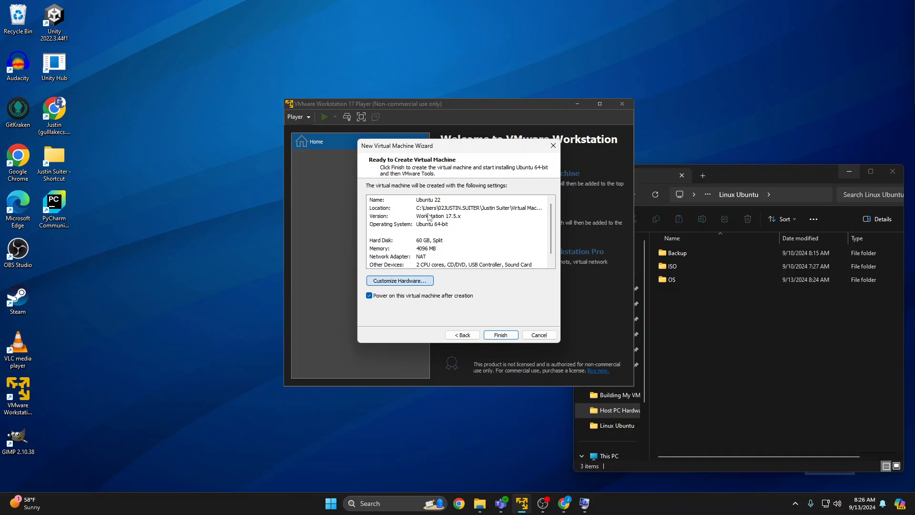
left_click(414, 283)
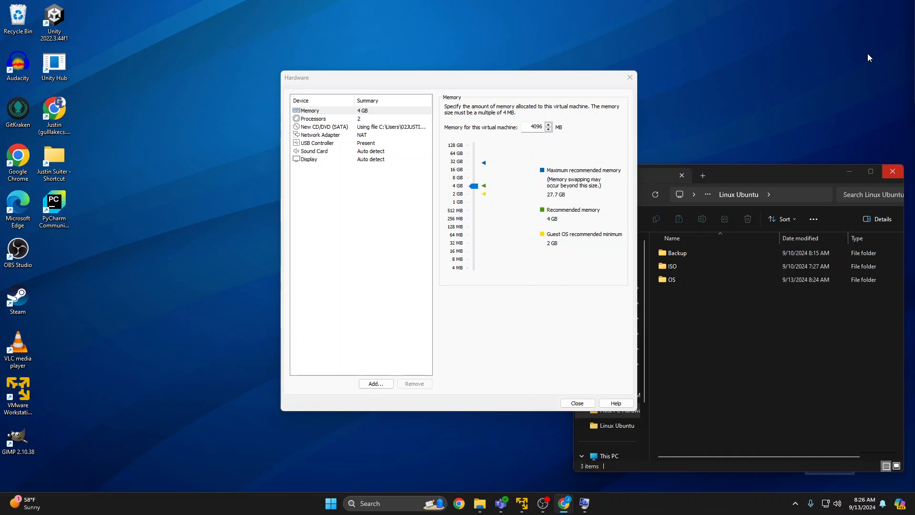
left_click_drag(474, 186, 467, 179)
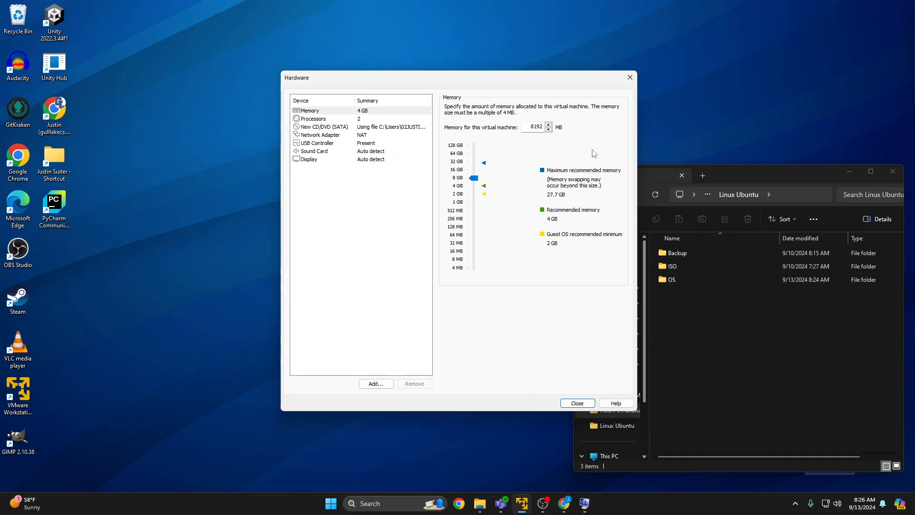
Check the host PC's total and available physical memory in the System Information summary.
left_click(585, 503)
left_click(561, 468)
scroll(732, 285, "up", 2)
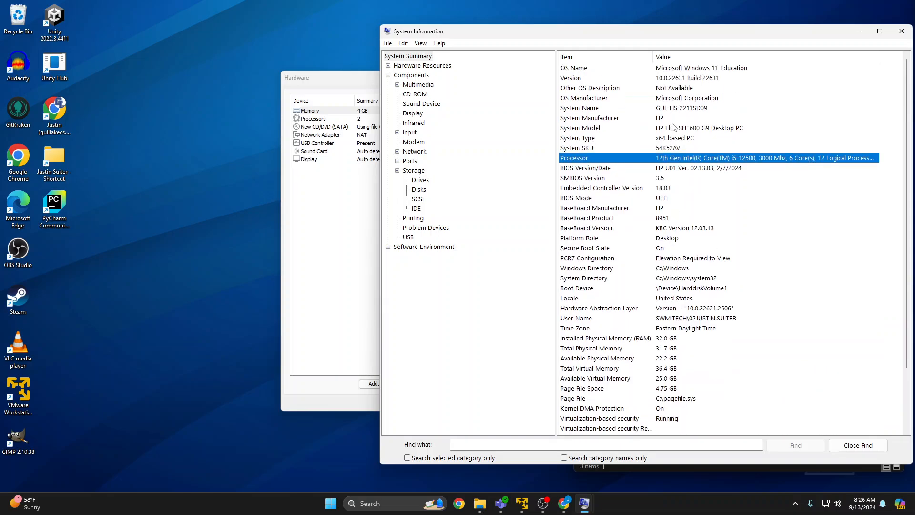
scroll(732, 285, "down", 2)
left_click(672, 288)
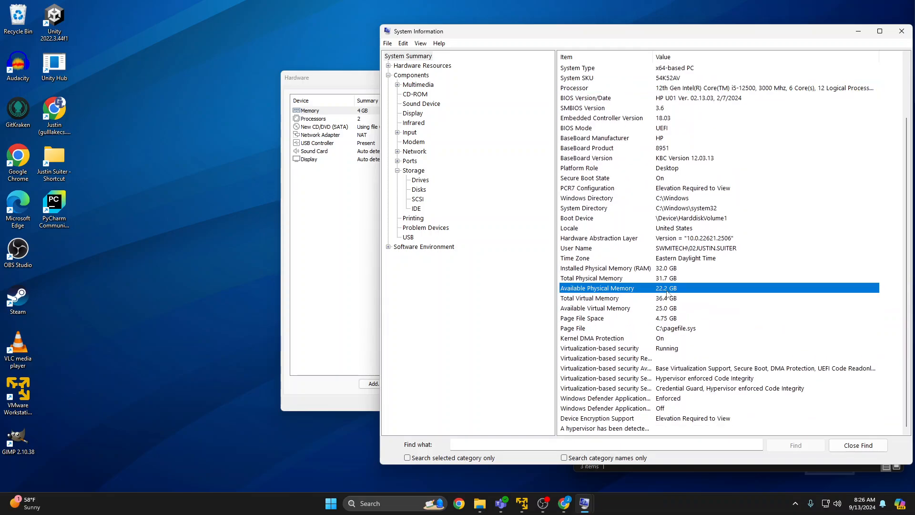
left_click(665, 281)
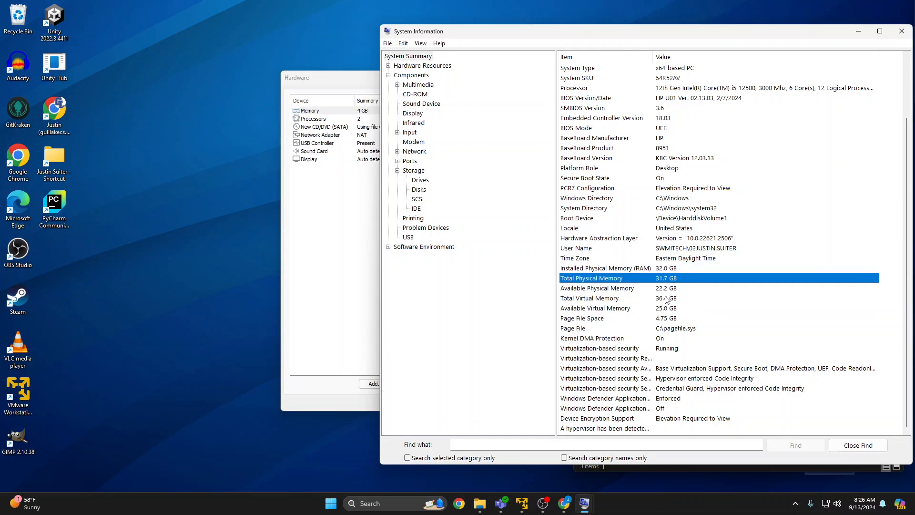
left_click(858, 31)
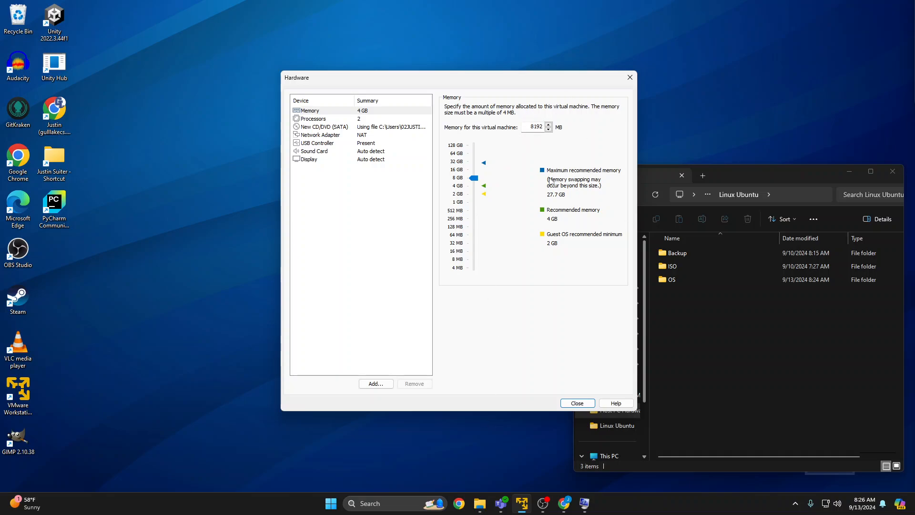
Check the host's processor core count in System Information and set the virtual machine's number of processor cores to 3.
left_click(368, 119)
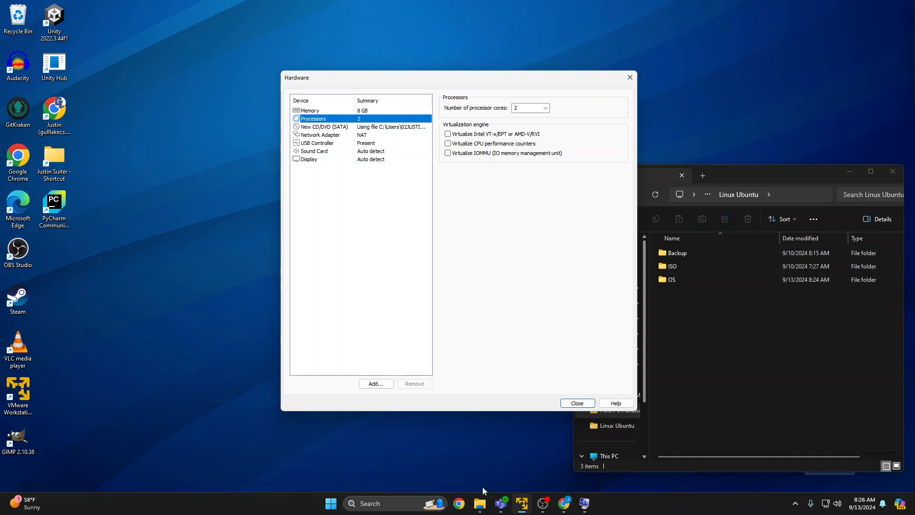
left_click(584, 503)
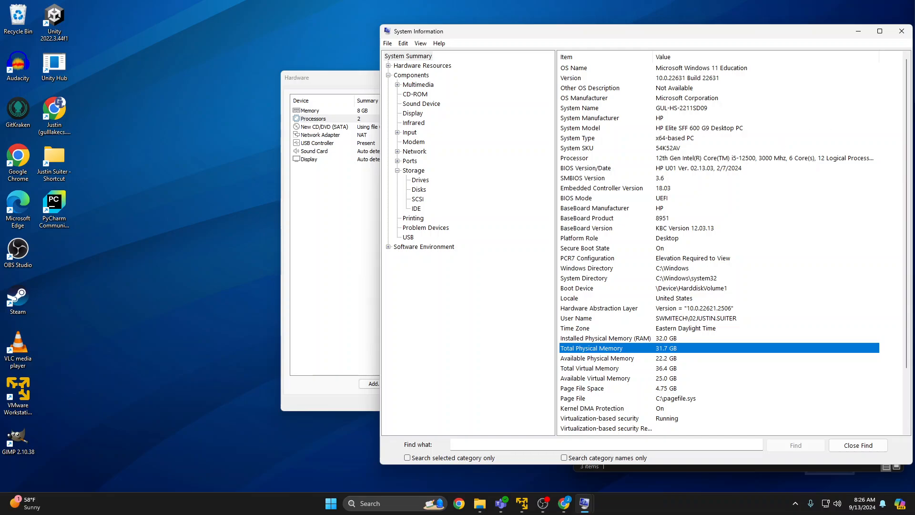
key("alt+Tab")
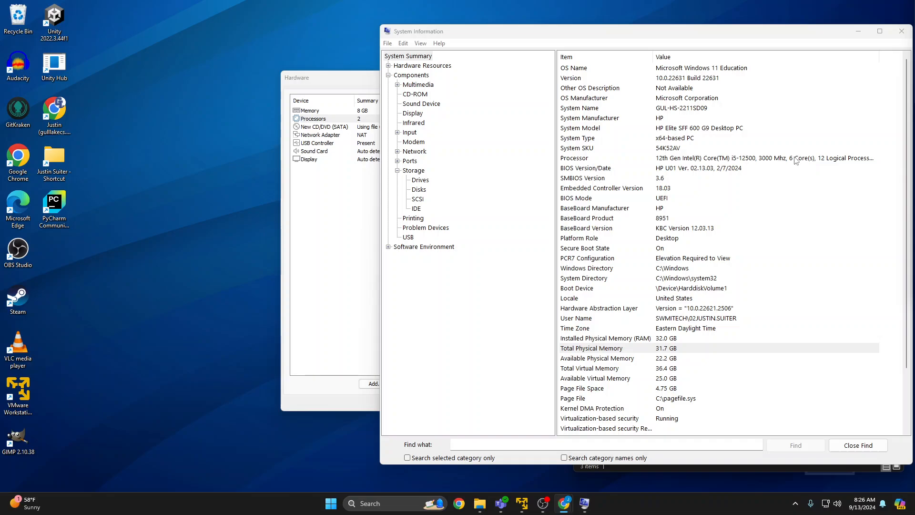
left_click(858, 31)
left_click(533, 108)
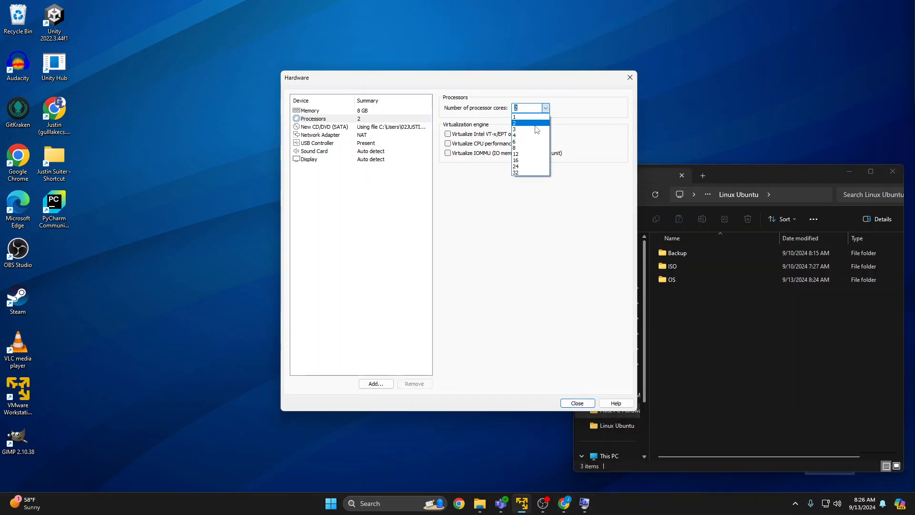
left_click(534, 129)
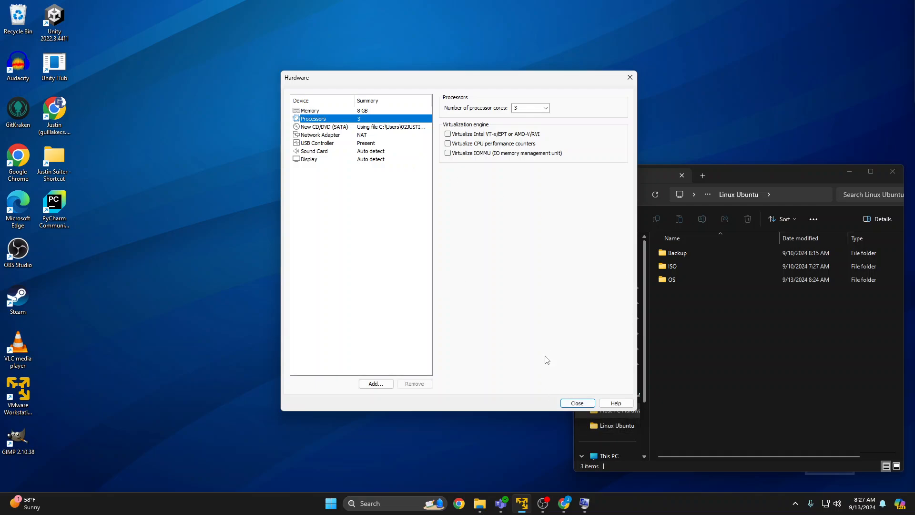
Finish the wizard to create and power on the virtual machine, and place its window near the middle of the desktop.
left_click(578, 403)
left_click(500, 335)
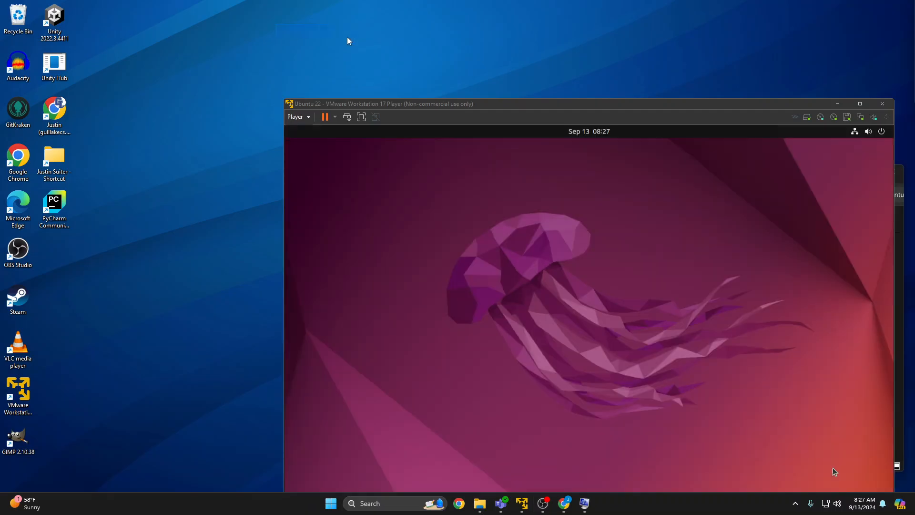
double_click(461, 108)
left_click_drag(411, 4, 471, 91)
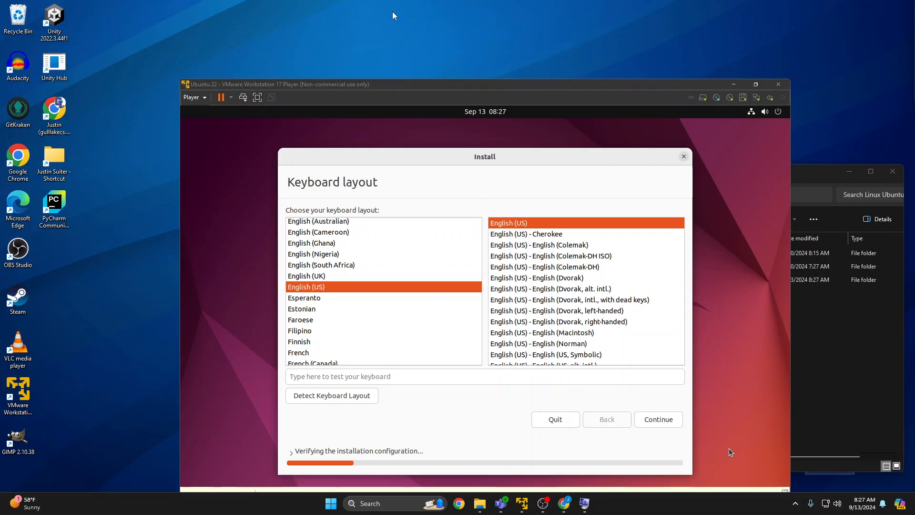
left_click_drag(598, 93, 600, 79)
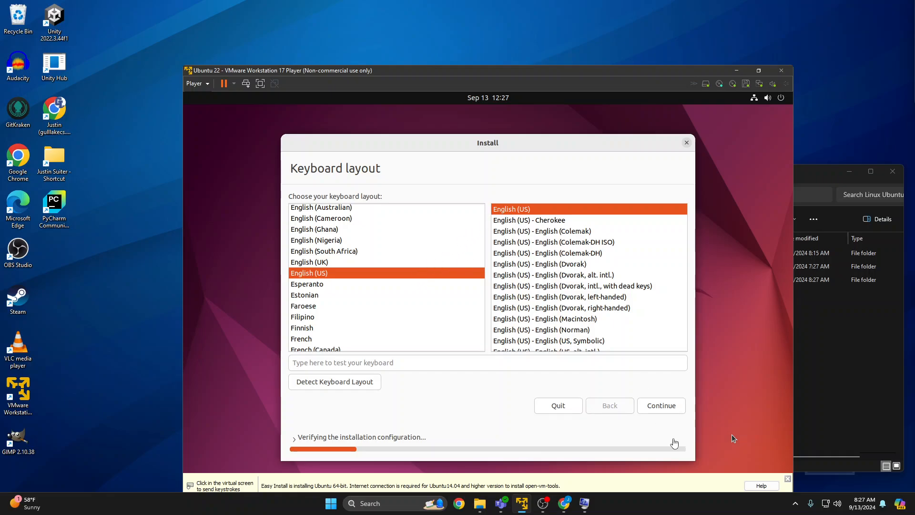
Accept the English (US) keyboard layout and continue with the normal installation in the Ubuntu installer.
left_click(660, 408)
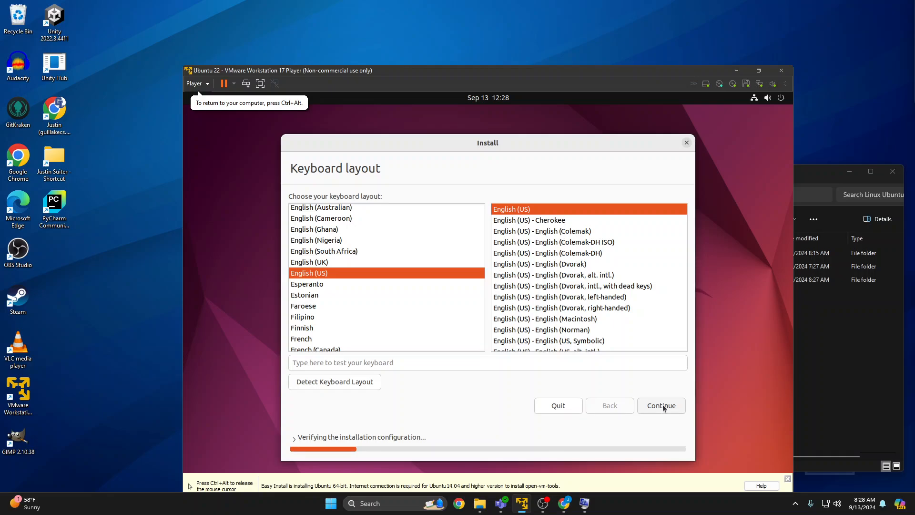
left_click(659, 408)
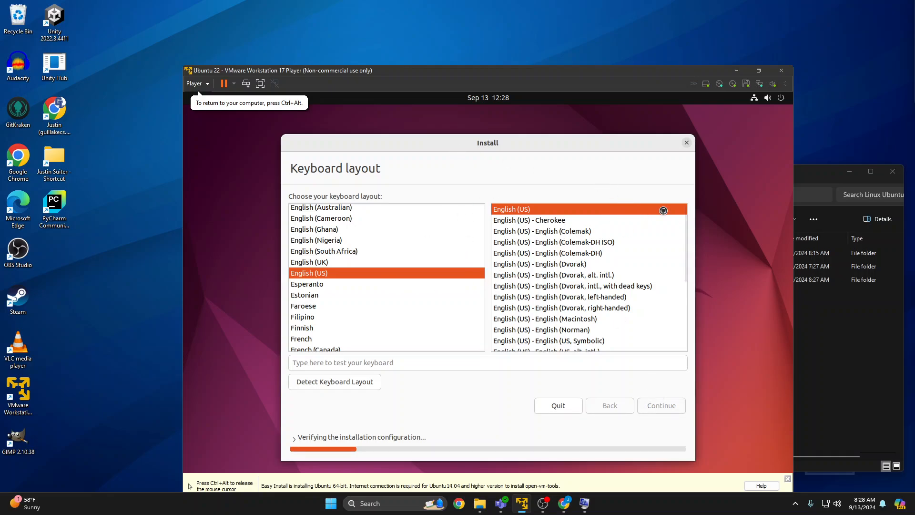
key("ctrl+alt")
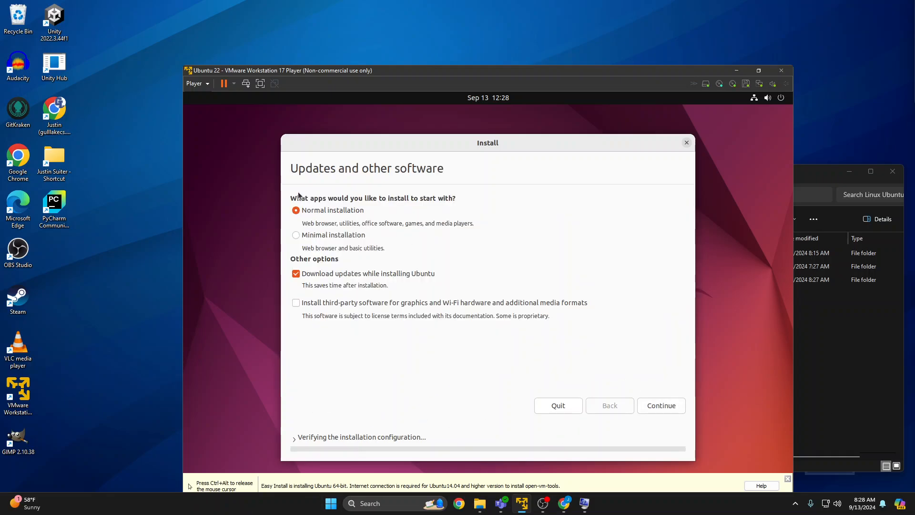
left_click(329, 274)
left_click(663, 406)
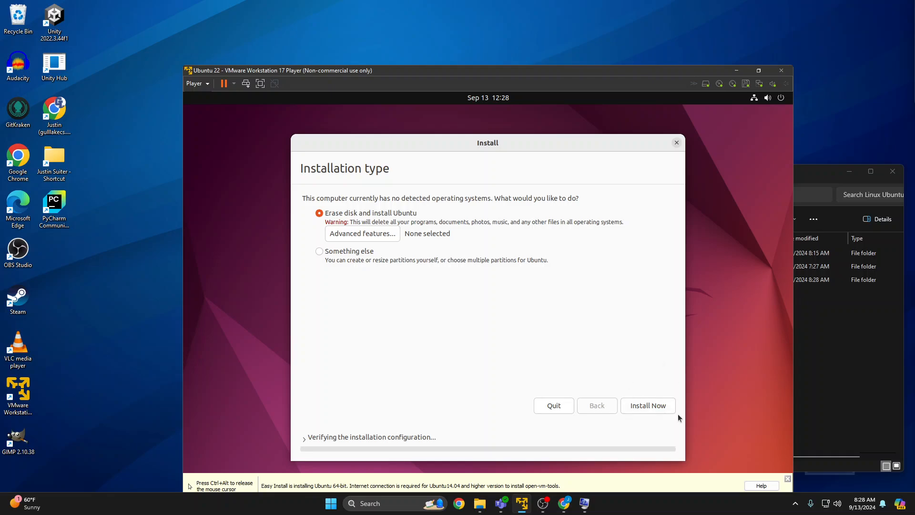
Start installing Ubuntu with the erase-disk option, confirm writing the changes to disk, and accept Detroit as the location.
left_click(660, 409)
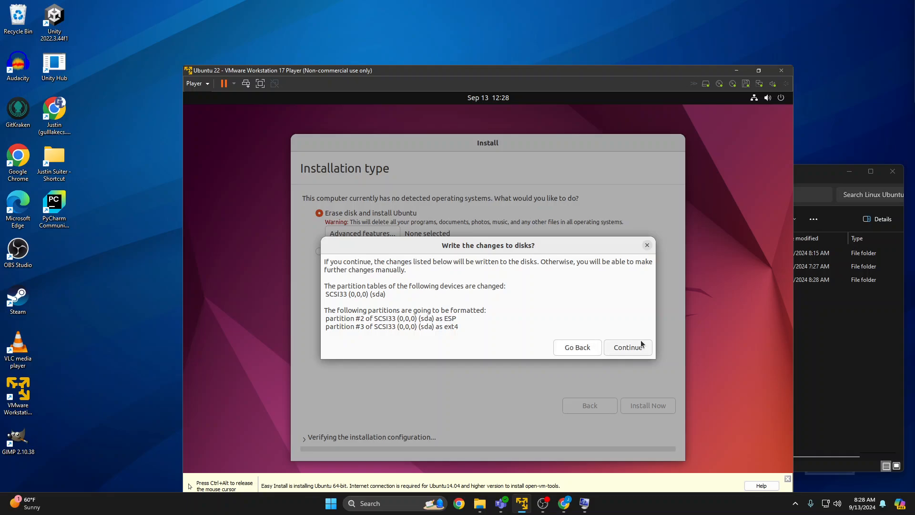
left_click(628, 348)
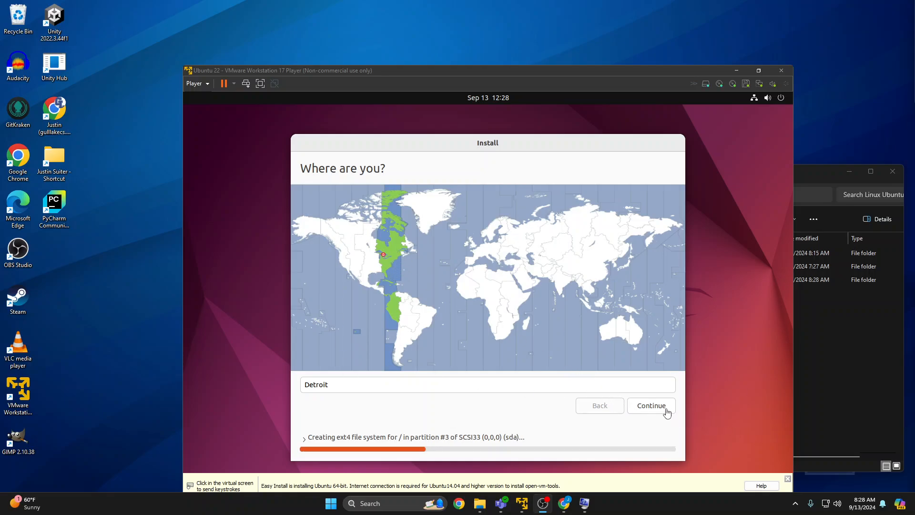
left_click(659, 406)
left_click(652, 406)
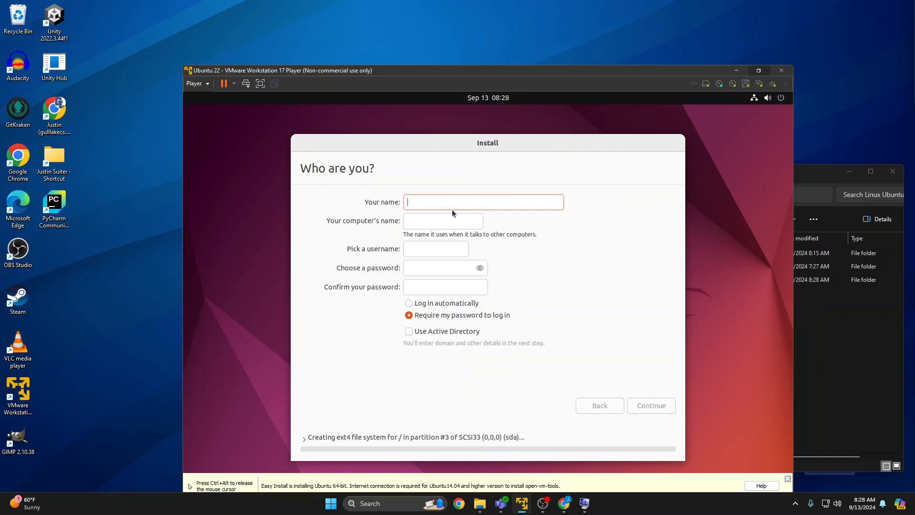
Enter the account holder's full name and replace the suggested username with the surname in lowercase.
type("Justin Suit")
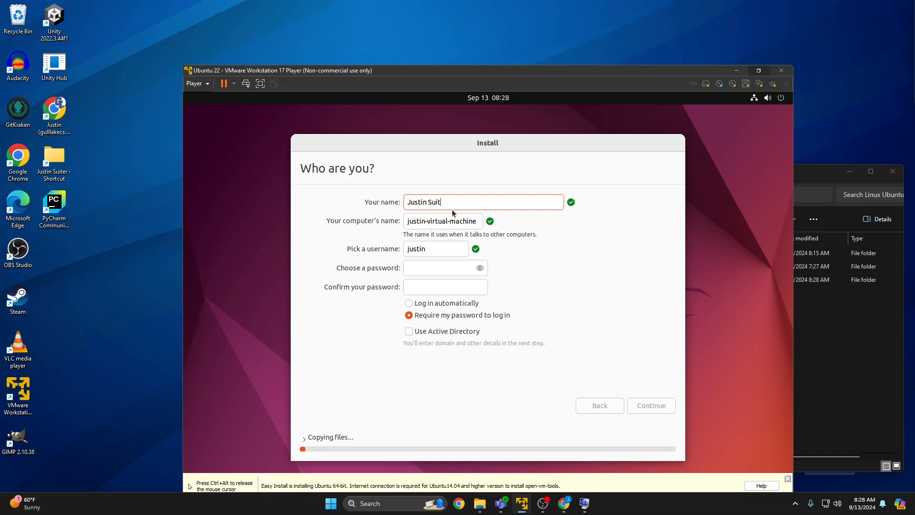
type("er")
left_click(438, 249)
key("BackSpace")
key("BackSpace")
key("BackSpace")
key("BackSpace")
key("BackSpace")
key("BackSpace")
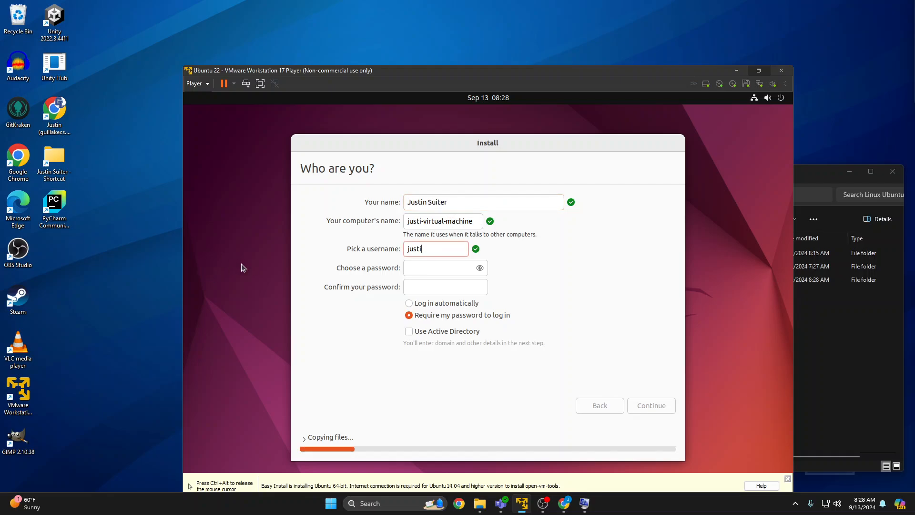
type("suiter")
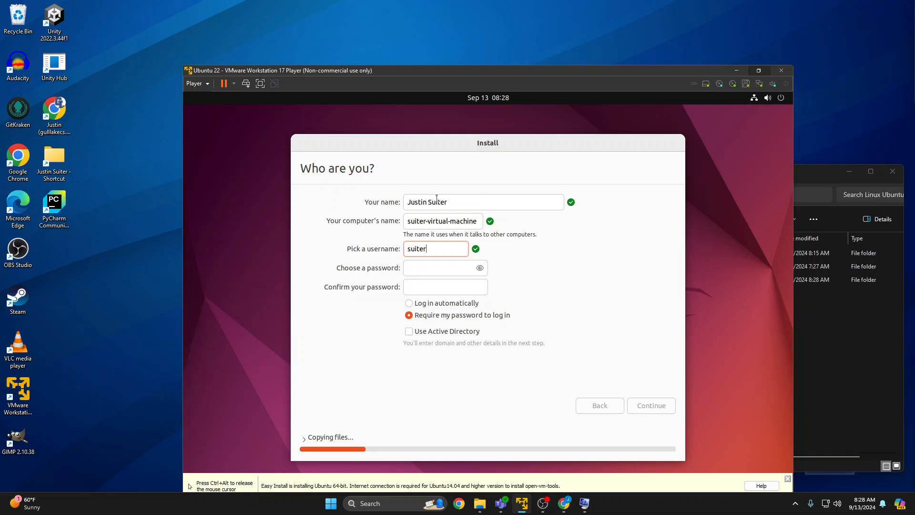
Enter and confirm the account password, keep the password required at login, and continue the Ubuntu installation.
left_click(431, 264)
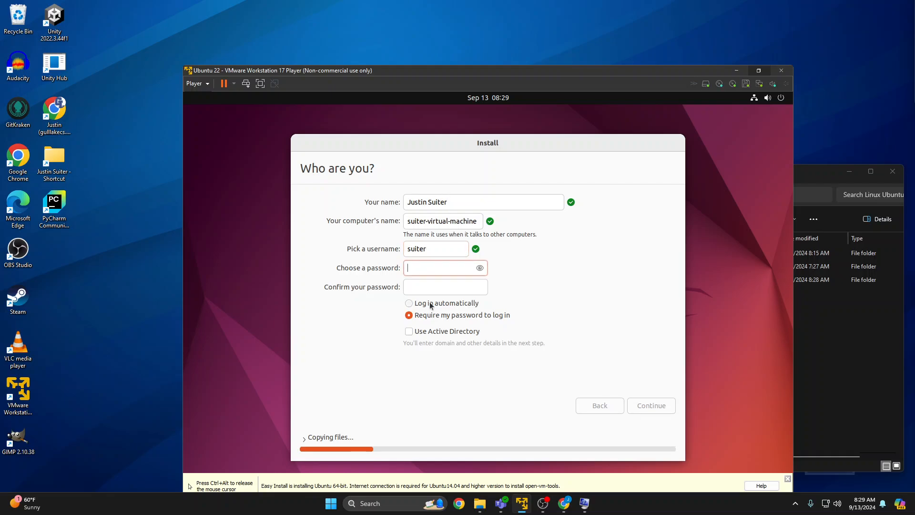
type("●●●●●●●●●●")
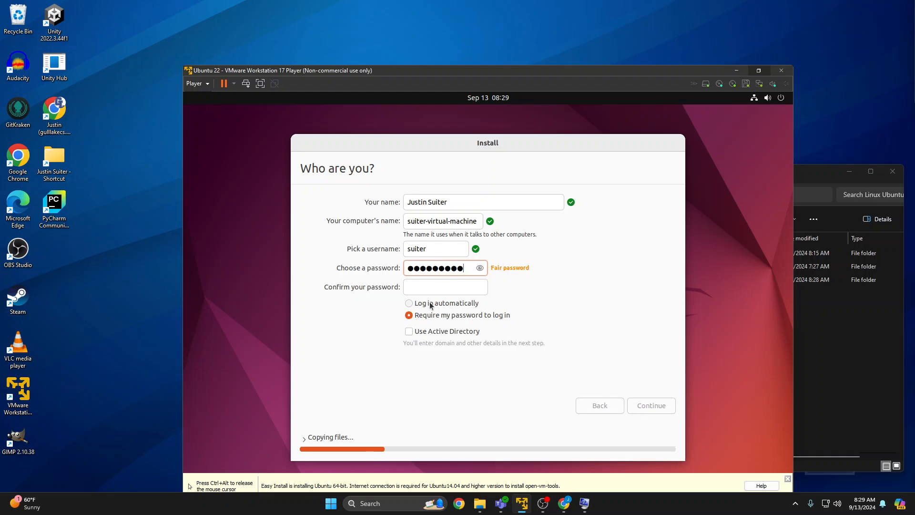
key("Tab")
type("●●●●●●●●●")
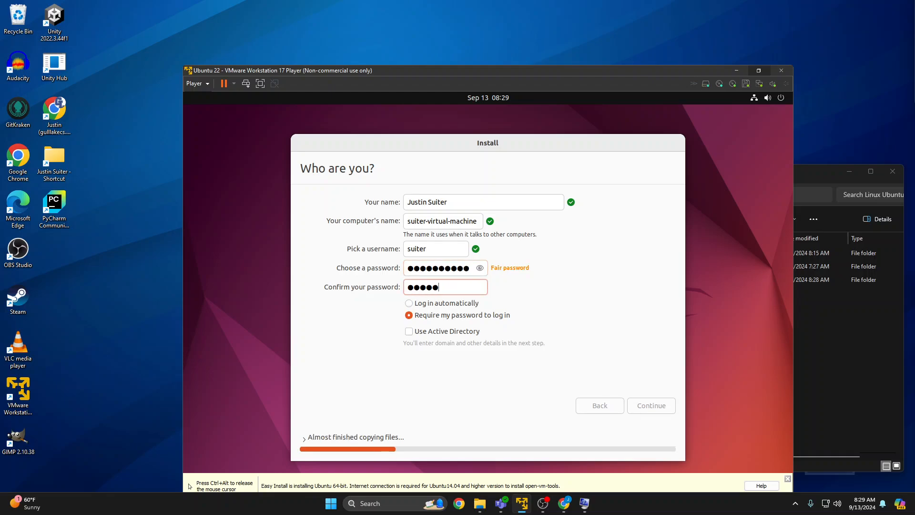
type("●")
left_click(643, 405)
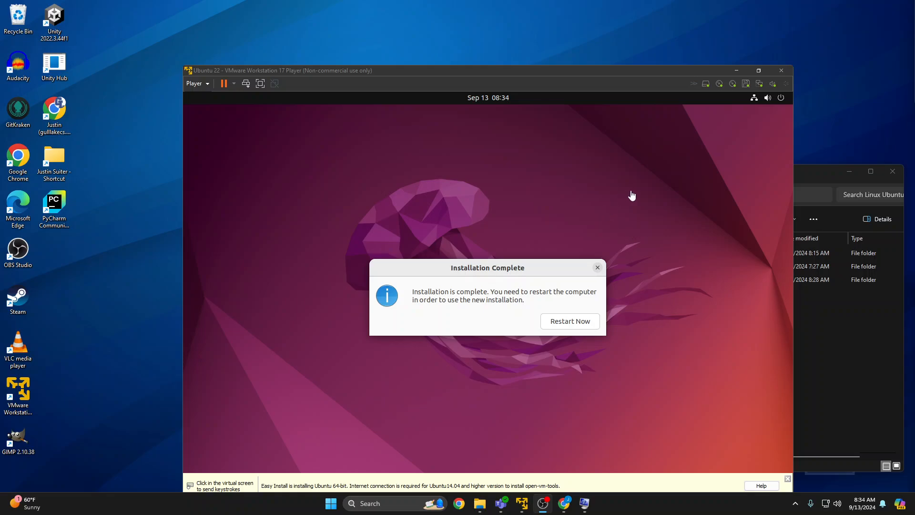
Restart the virtual machine to use the new installation, and show it maximized and in full screen.
left_click(574, 320)
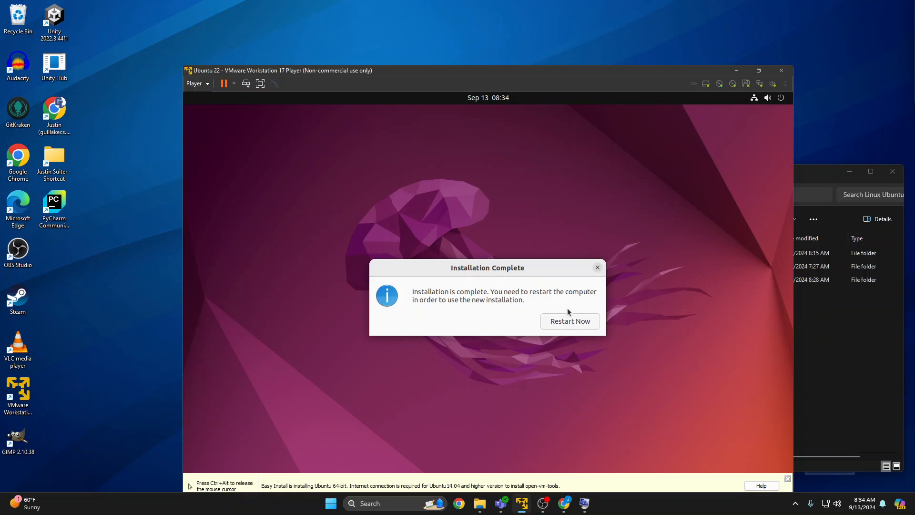
left_click(553, 322)
key("ctrl+alt")
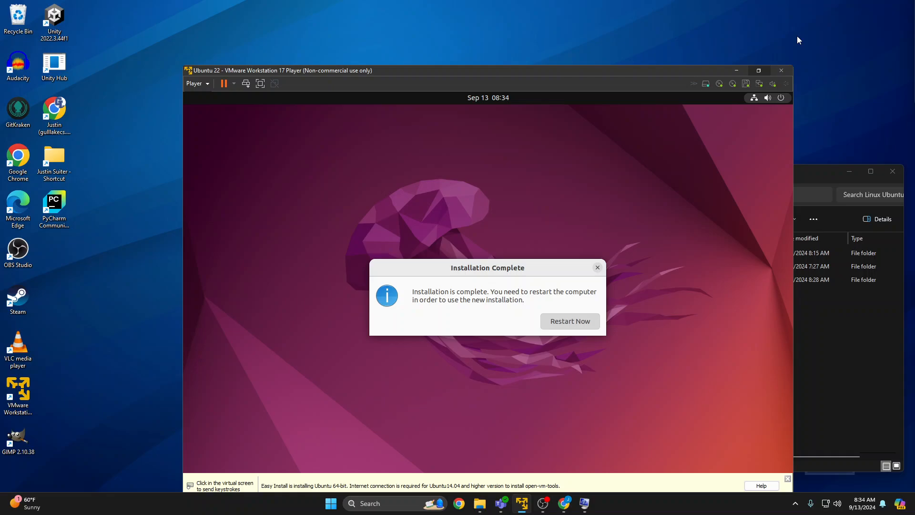
left_click(763, 70)
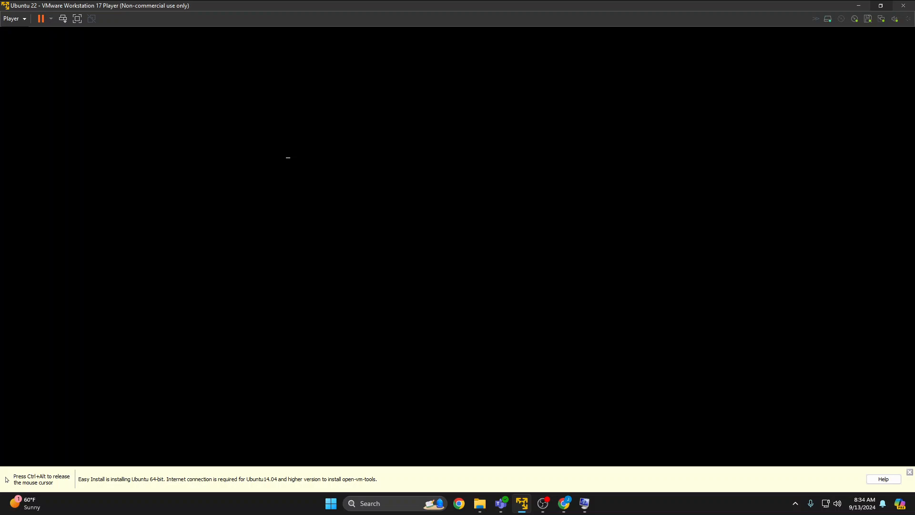
left_click(77, 18)
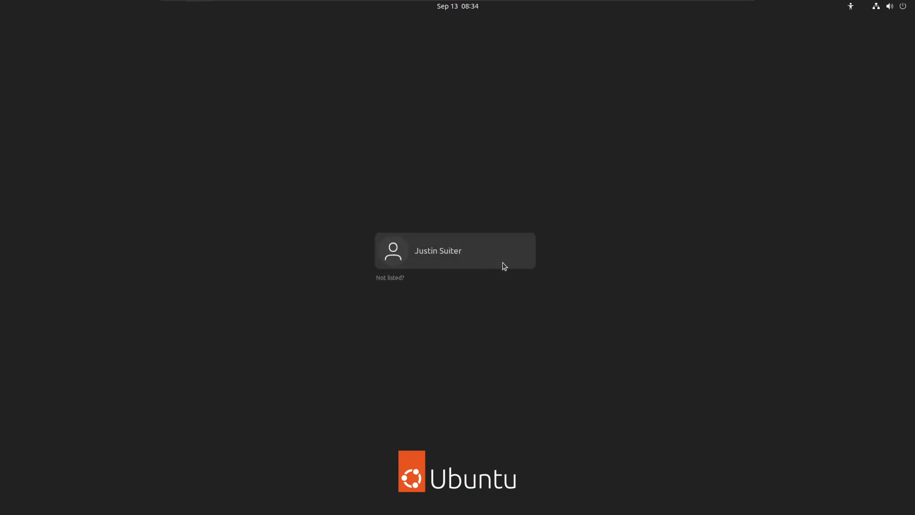
Log in to the new Ubuntu user account with the account password.
left_click(439, 255)
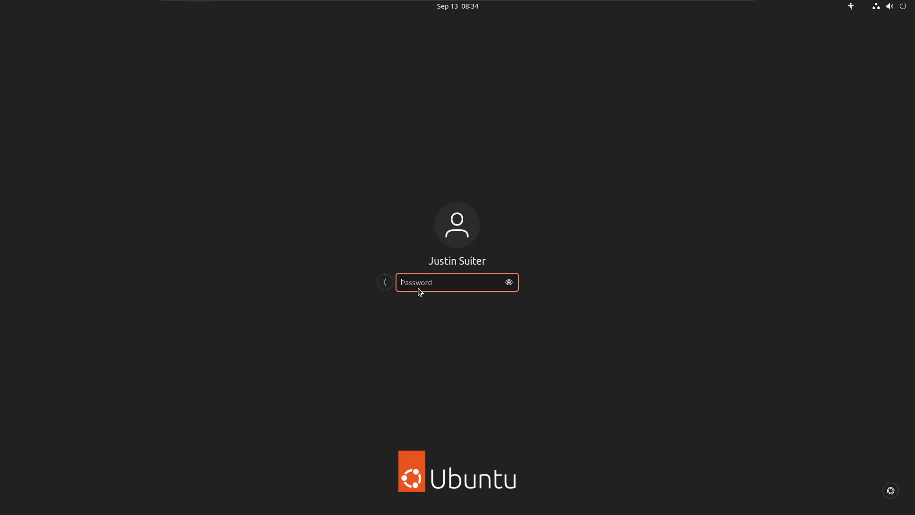
type("•••")
key("Return")
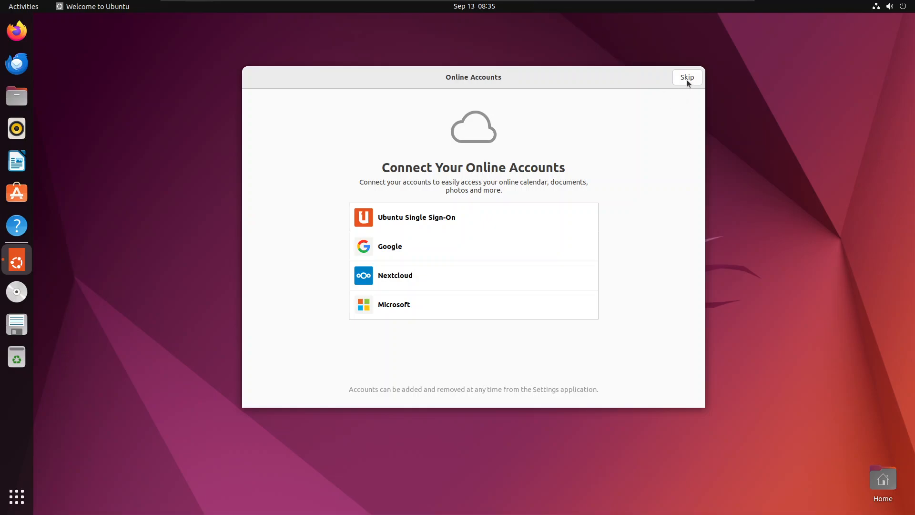
Go through the Ubuntu welcome setup, skipping online accounts and Ubuntu Pro and leaving Location Services off.
left_click(687, 79)
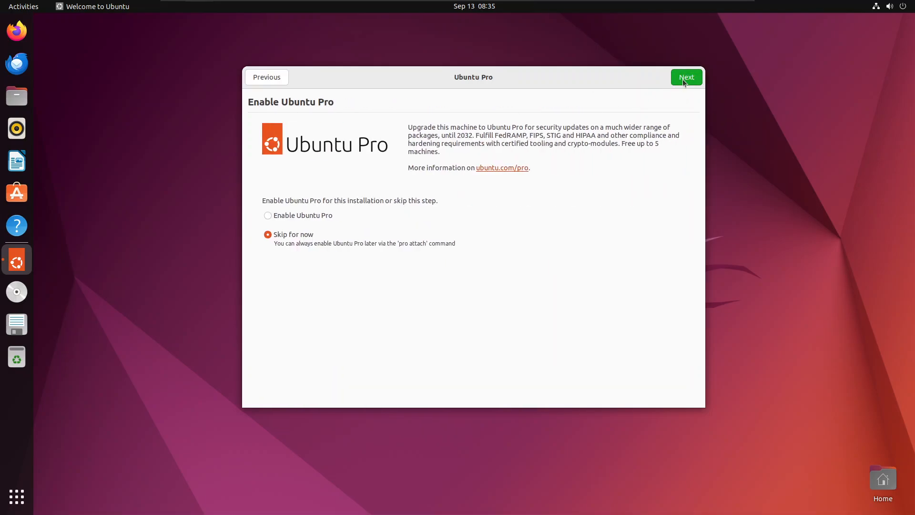
left_click(683, 81)
left_click(688, 80)
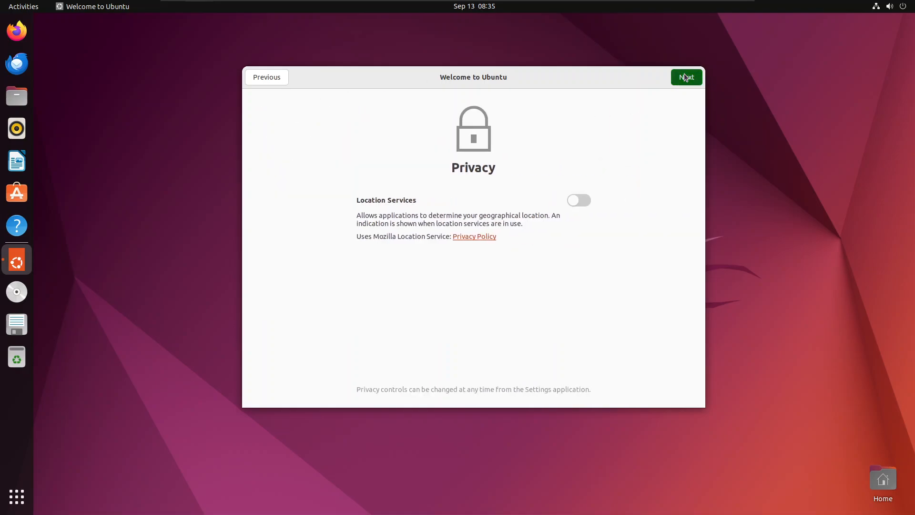
left_click(684, 75)
left_click_drag(689, 367, 263, 78)
left_click_drag(264, 78, 770, 428)
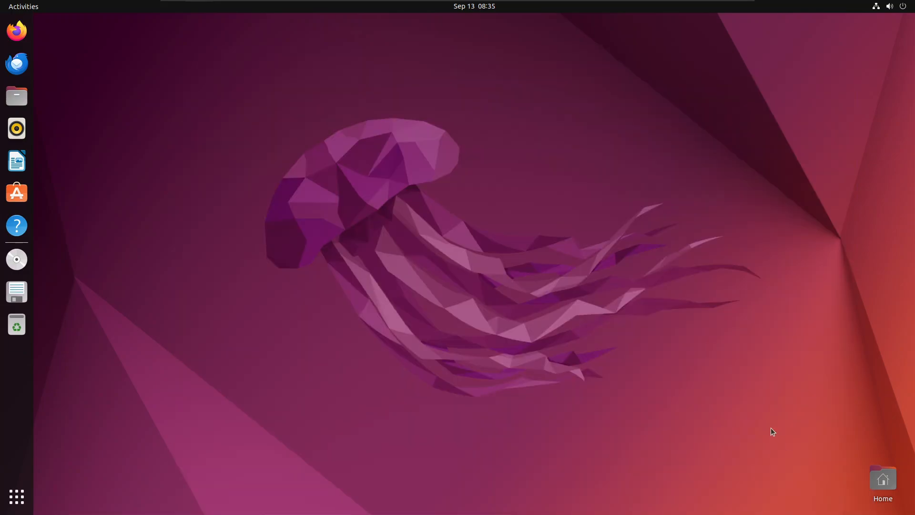
left_click_drag(817, 462, 245, 18)
left_click(903, 8)
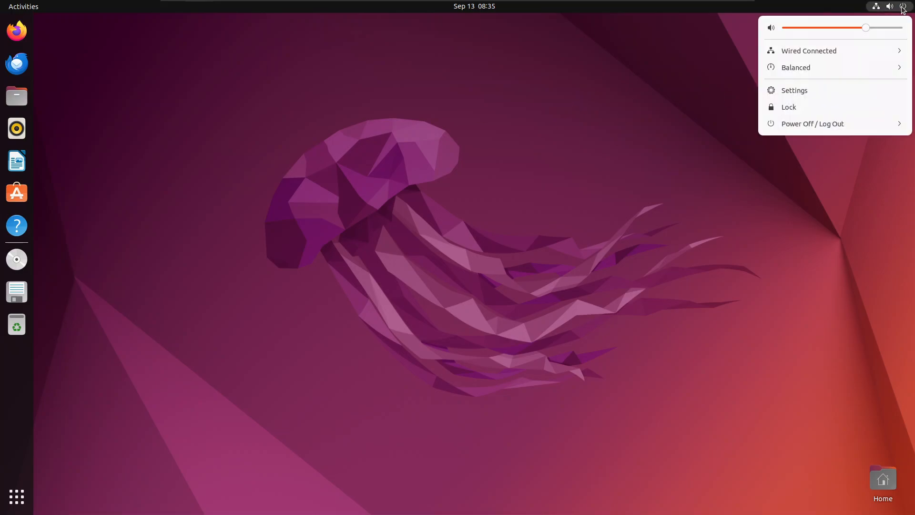
left_click(544, 32)
left_click_drag(210, 90, 830, 453)
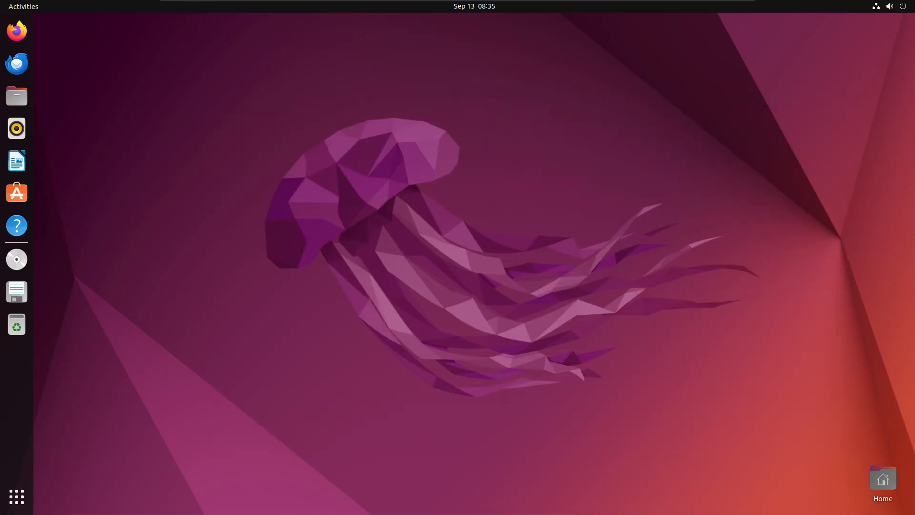
Power off the Ubuntu virtual machine from within Ubuntu and confirm the shutdown.
left_click(896, 5)
left_click(835, 125)
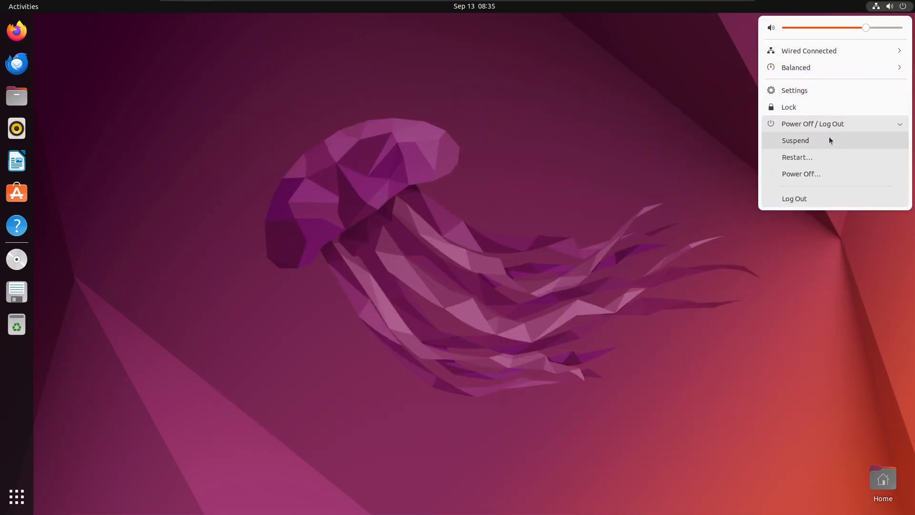
left_click(816, 174)
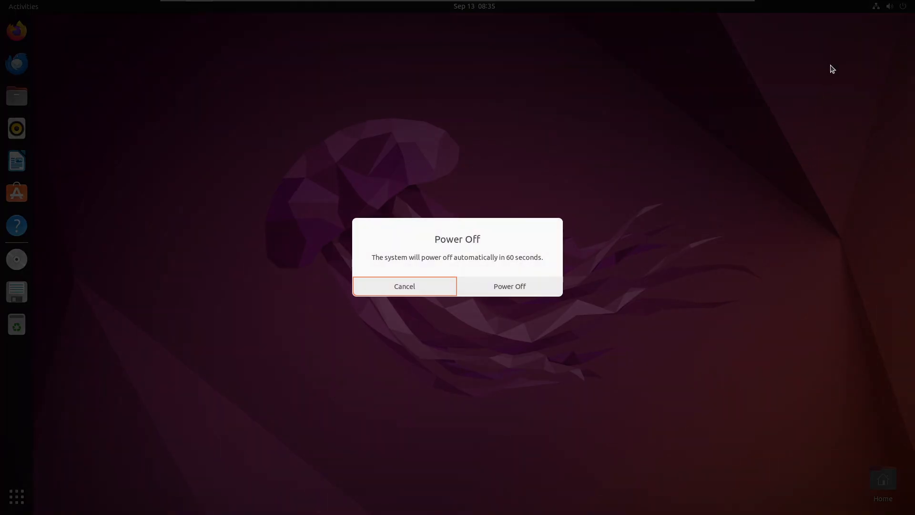
left_click(498, 286)
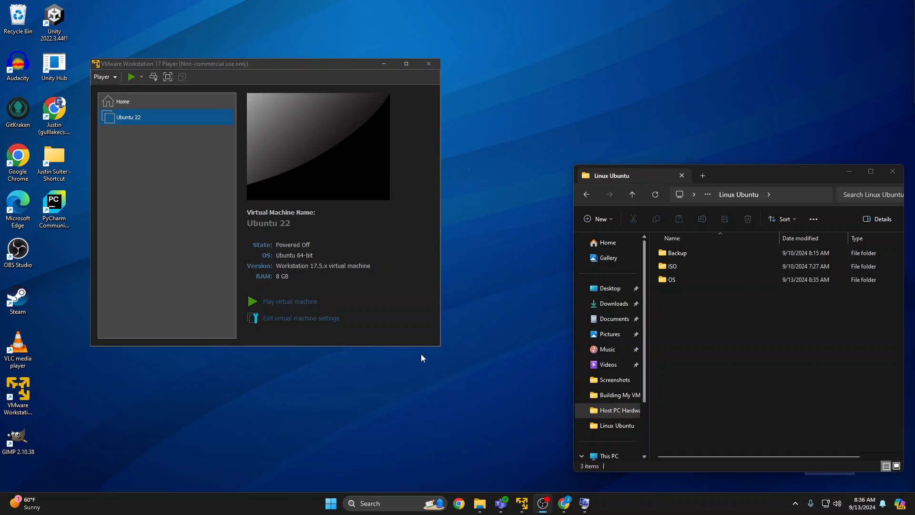
Delete the Ubuntu 22 virtual machine permanently from disk and confirm the deletion.
right_click(156, 118)
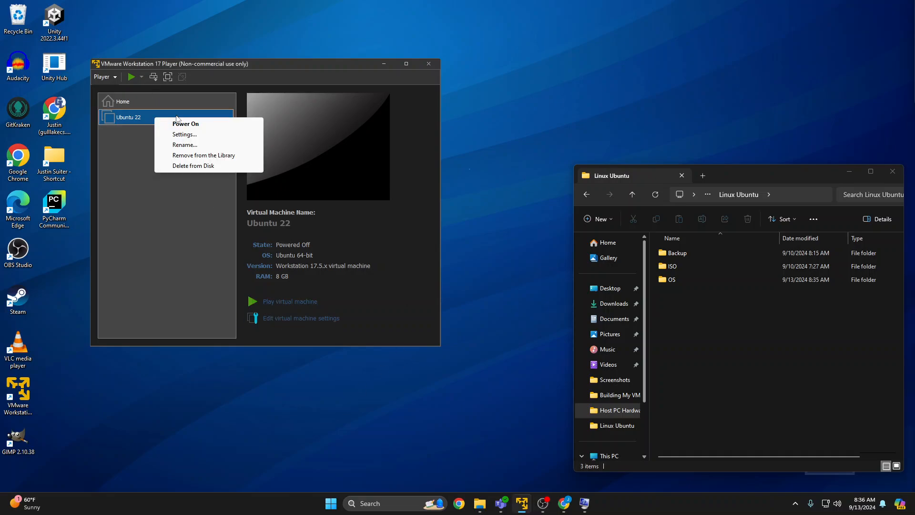
left_click(208, 166)
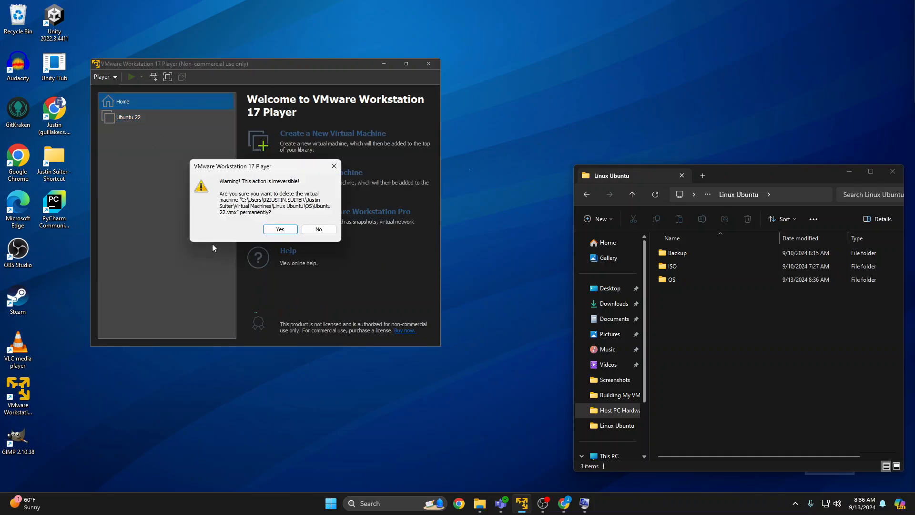
left_click(281, 229)
Move the File Explorer window up and create a new folder named OS inside the Linux Ubuntu folder.
left_click_drag(766, 171, 738, 100)
right_click(734, 228)
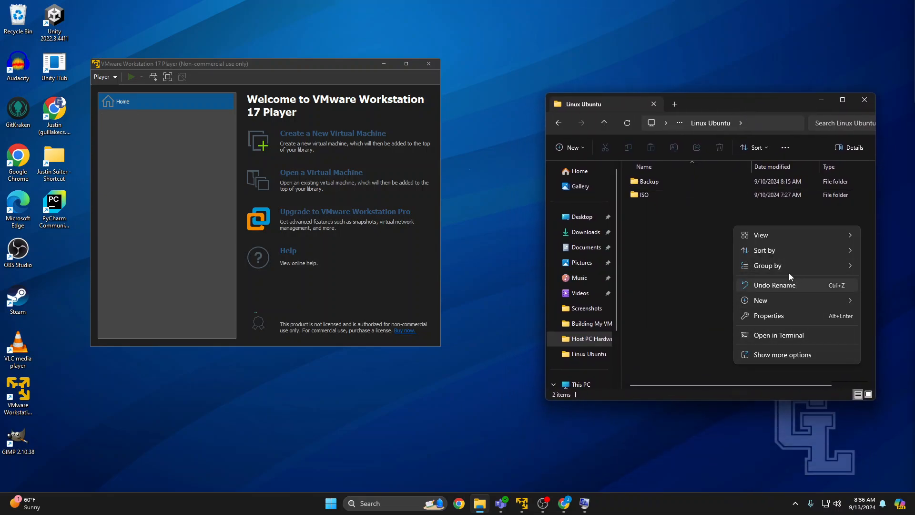
left_click(711, 352)
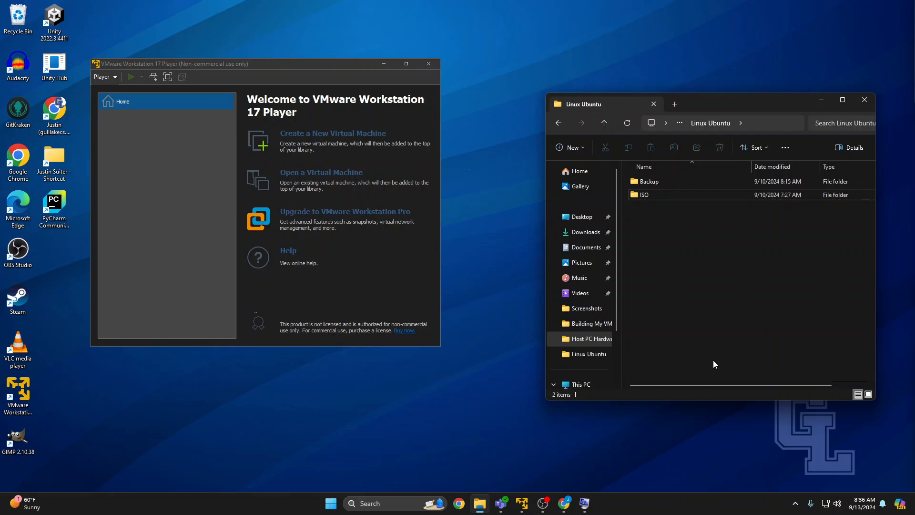
key("ctrl+shift+n")
type("OS")
key("Return")
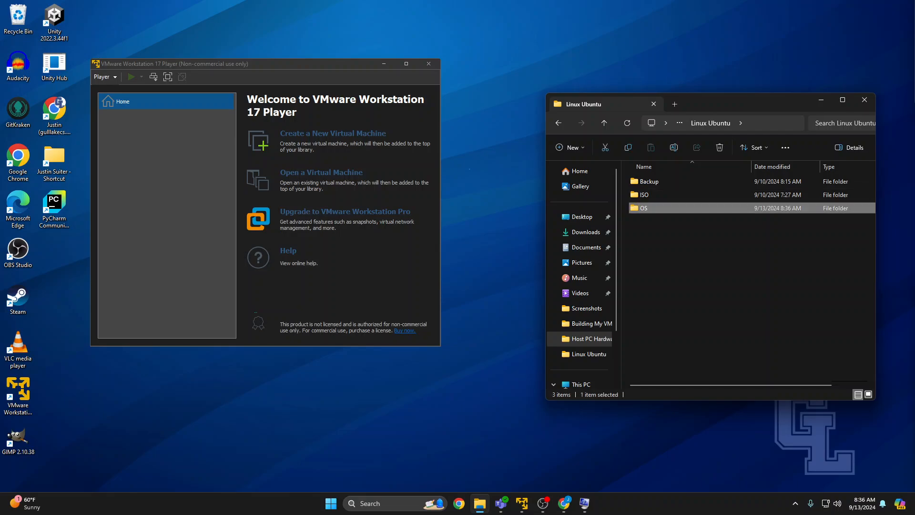